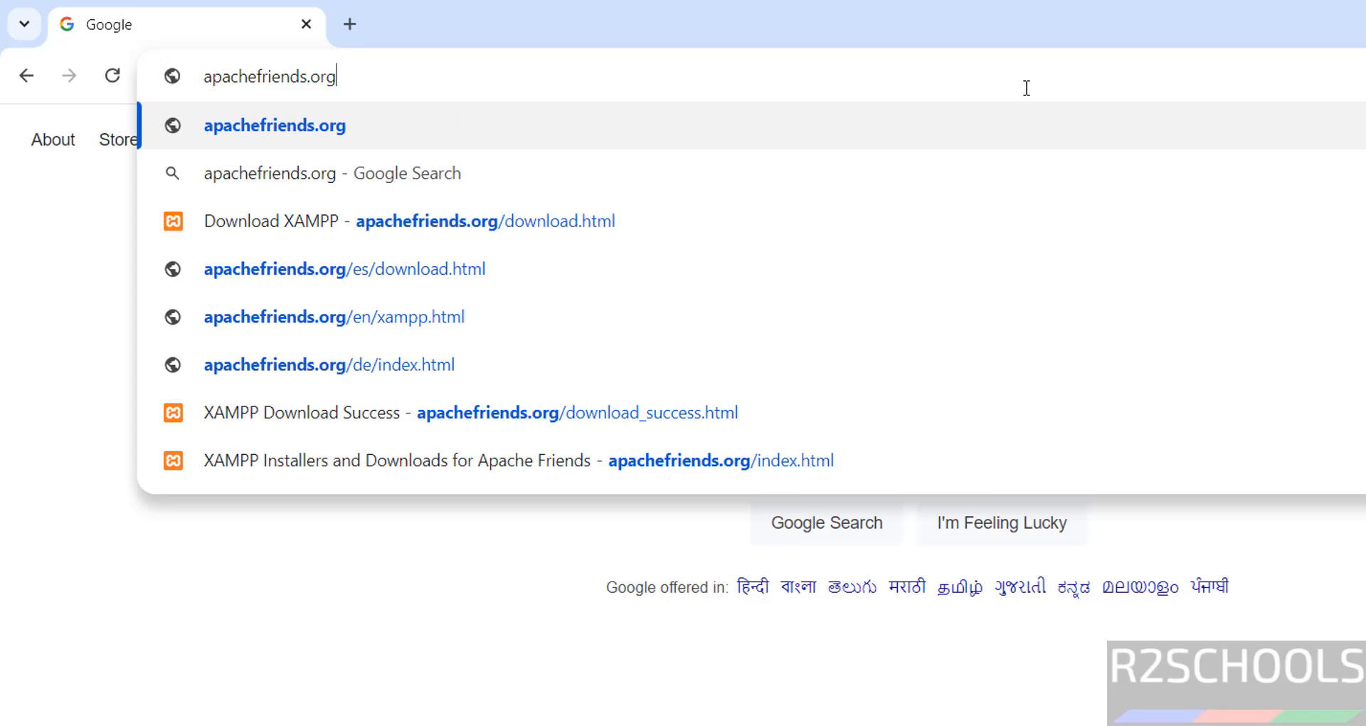
Load apachefriends.org and start downloading the XAMPP for Windows 8.2.12 (PHP 8.2.12) installer
{"action": "key", "text": "Return"}
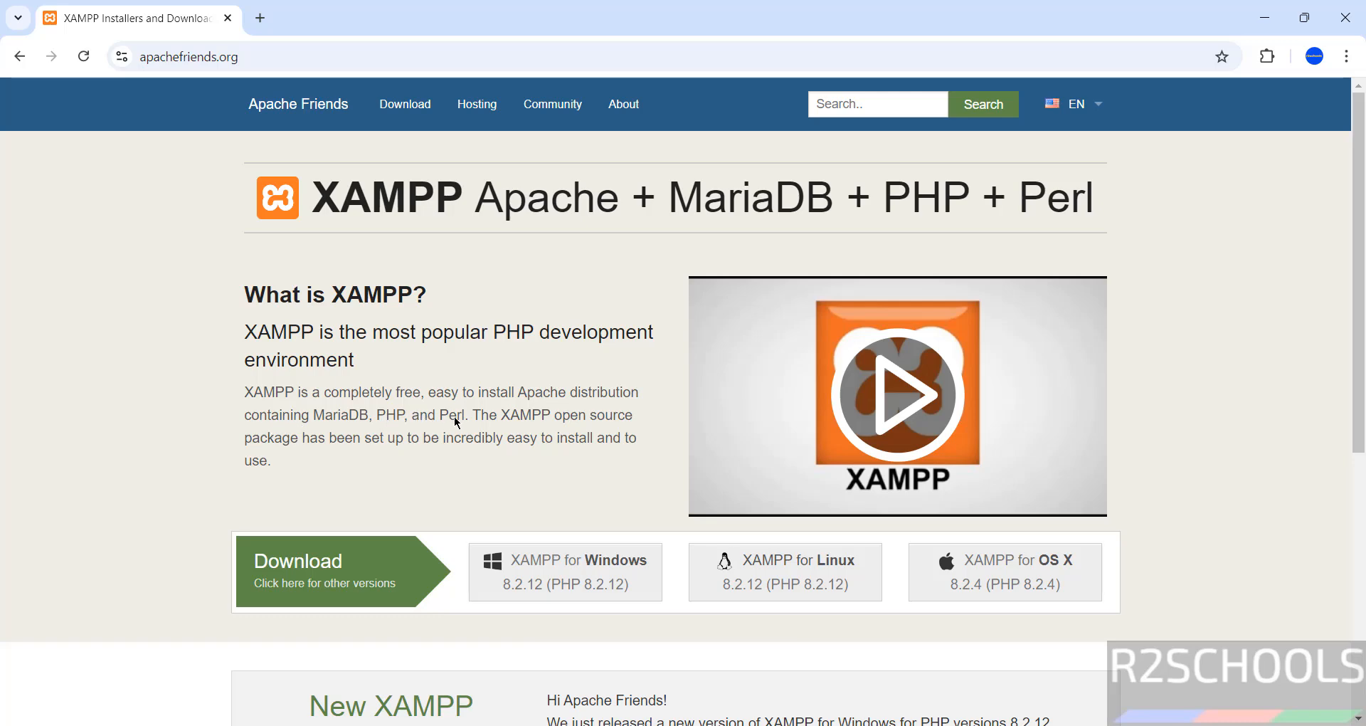
{"action": "scroll", "coordinate": [271, 420], "scroll_direction": "down", "scroll_amount": 4}
{"action": "scroll", "coordinate": [265, 387], "scroll_direction": "down", "scroll_amount": 3}
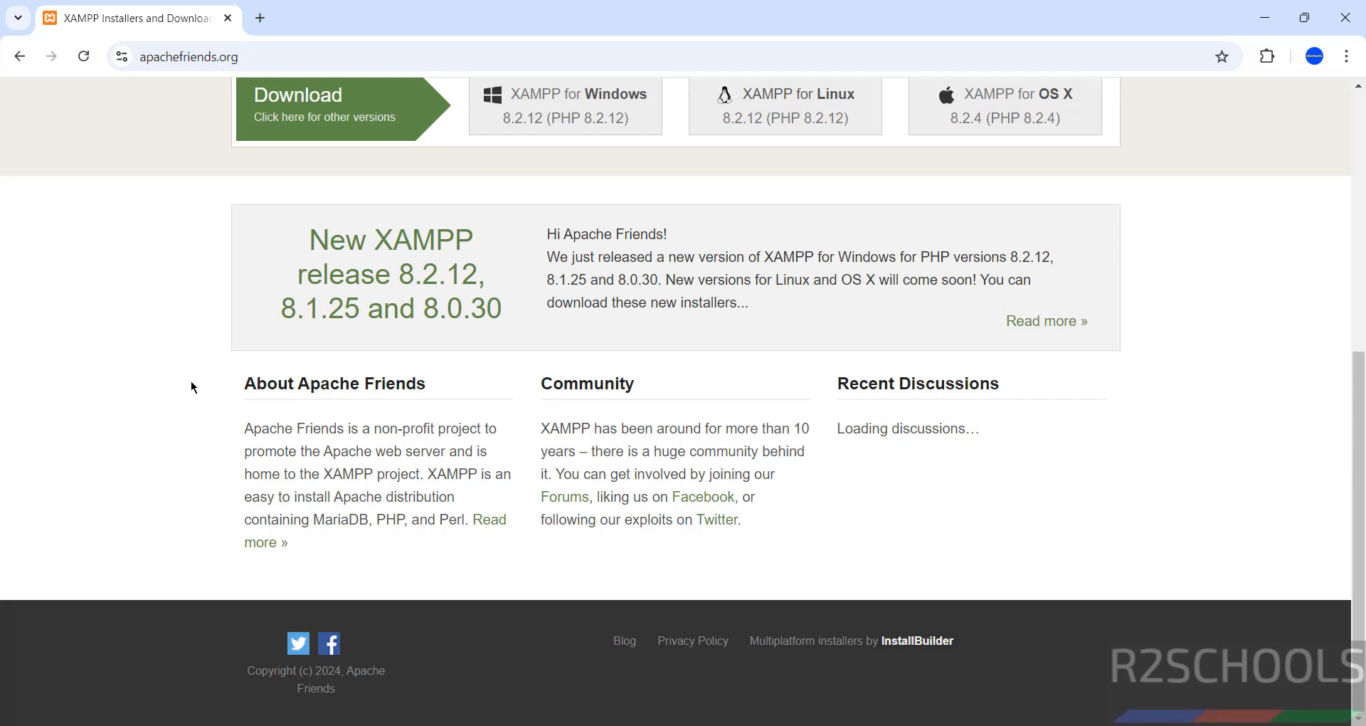
{"action": "scroll", "coordinate": [192, 384], "scroll_direction": "up", "scroll_amount": 4}
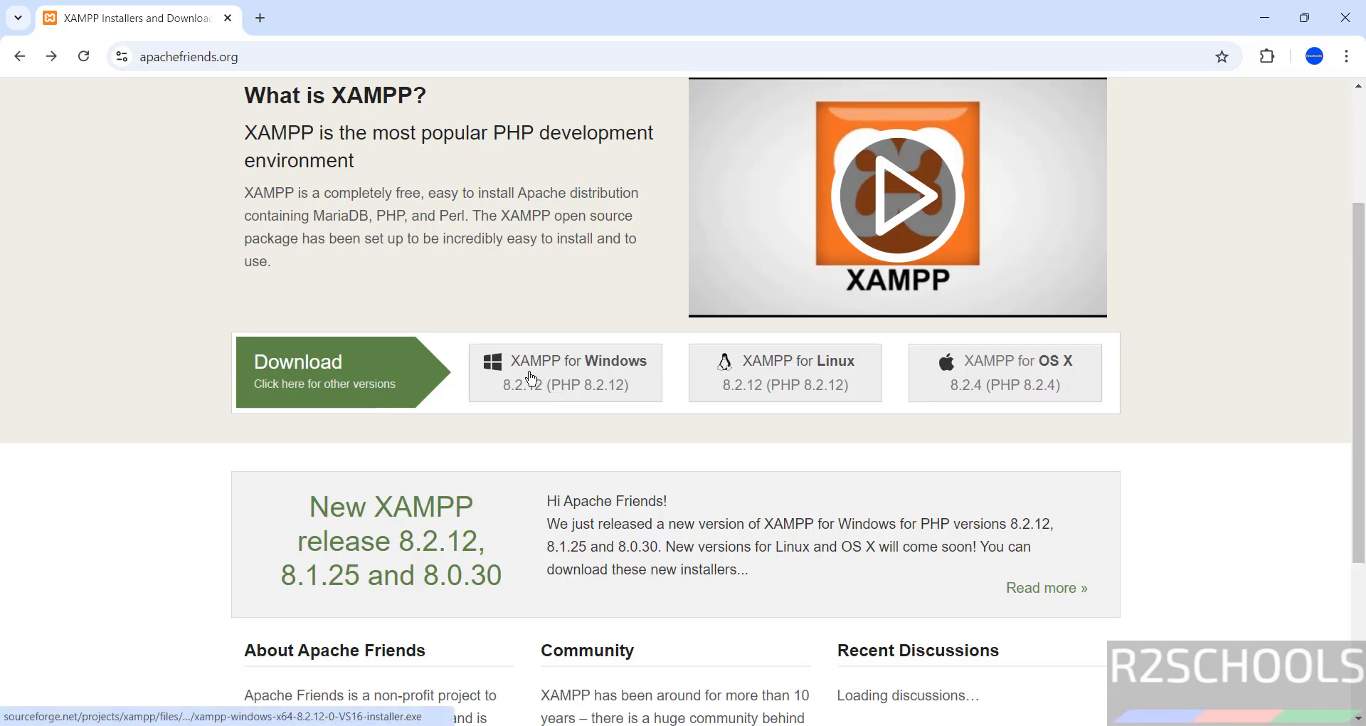
{"action": "left_click", "coordinate": [549, 385]}
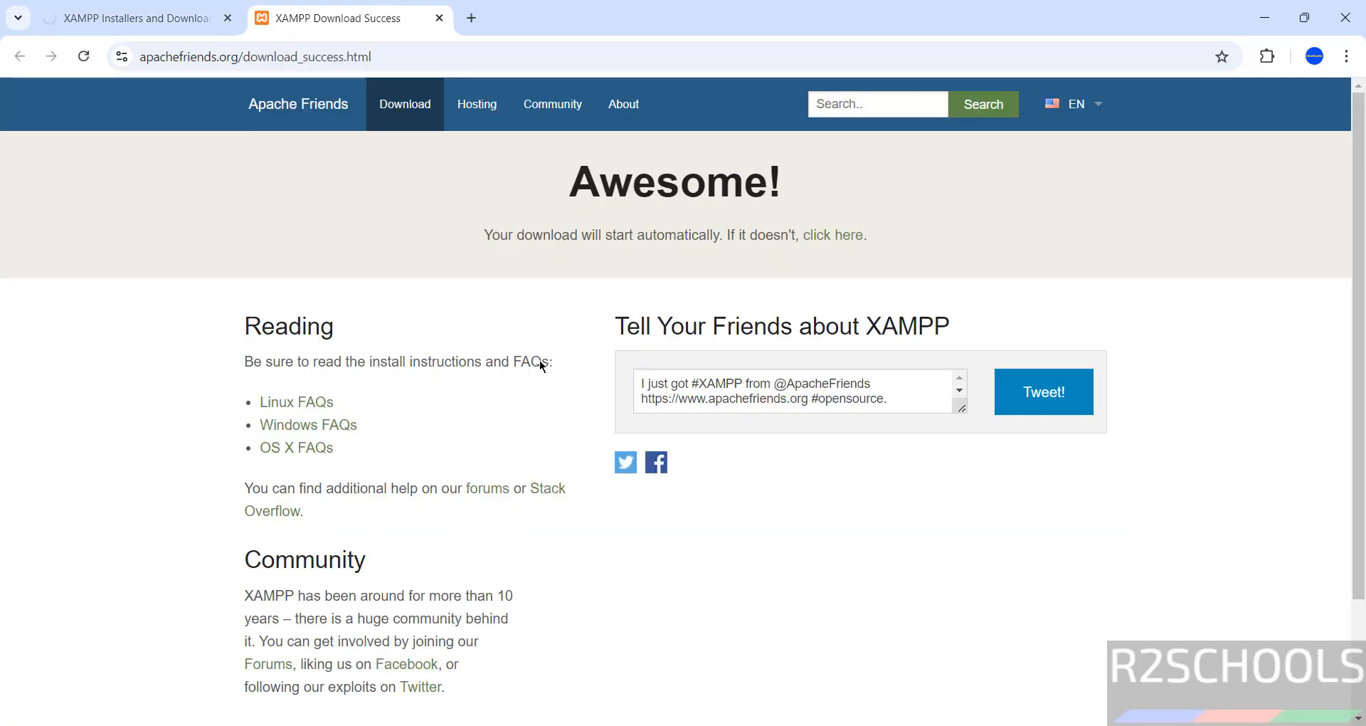
{"action": "left_click", "coordinate": [110, 18]}
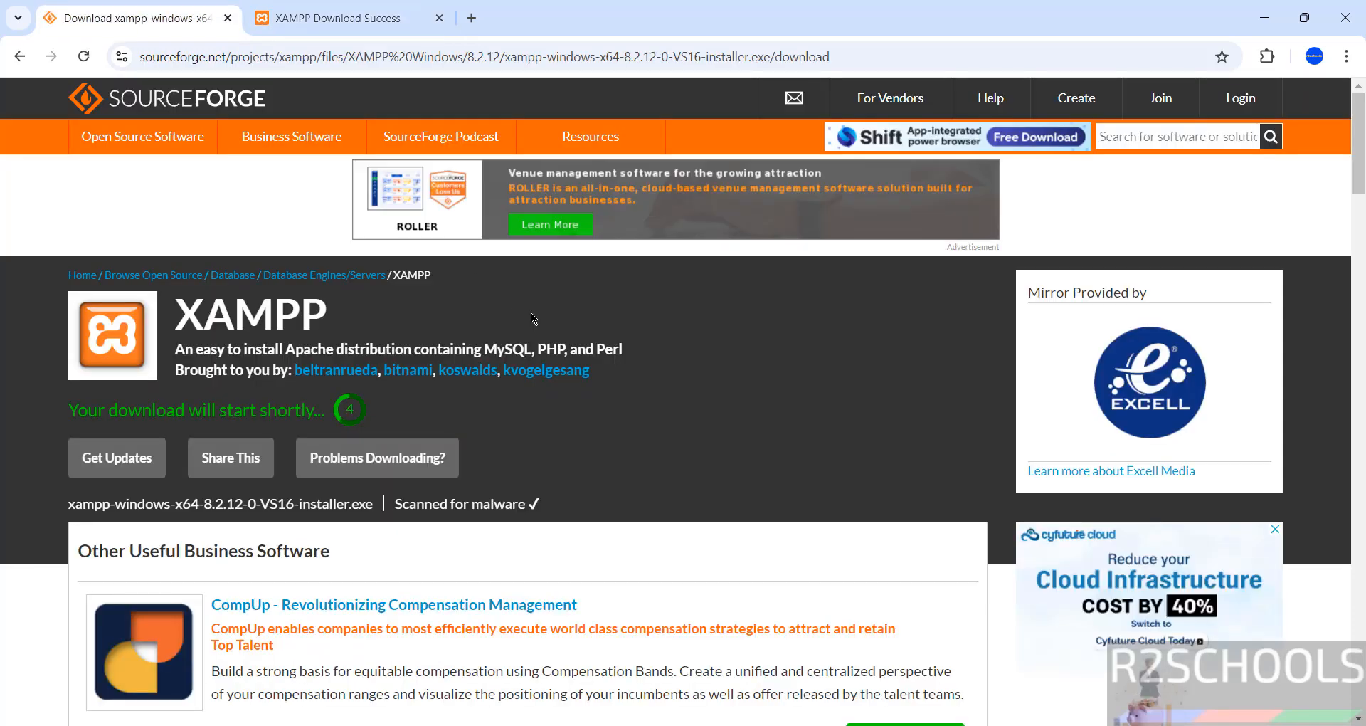
Run the downloaded xampp-windows-x64-8.2.12-0-VS16-installer.exe, accept the UAC warning and proceed to the component selection
{"action": "key", "text": "ctrl+j"}
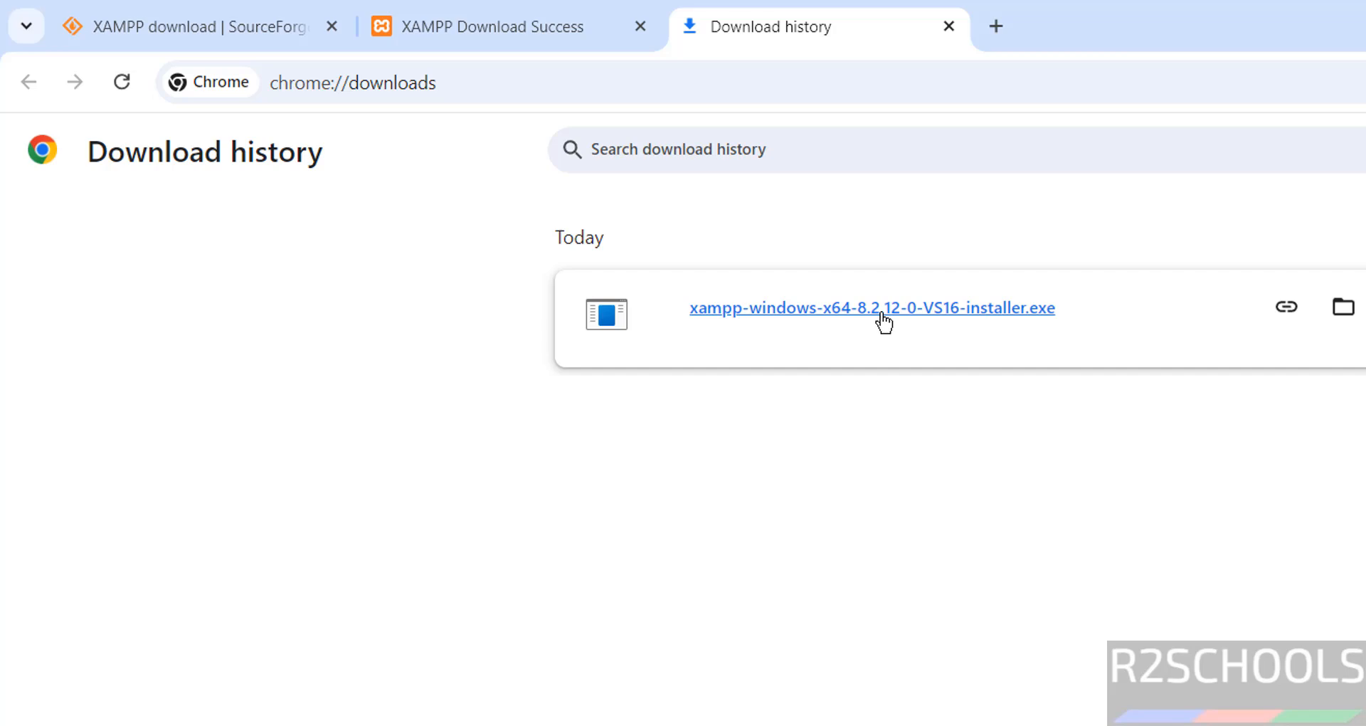
{"action": "left_click", "coordinate": [988, 324]}
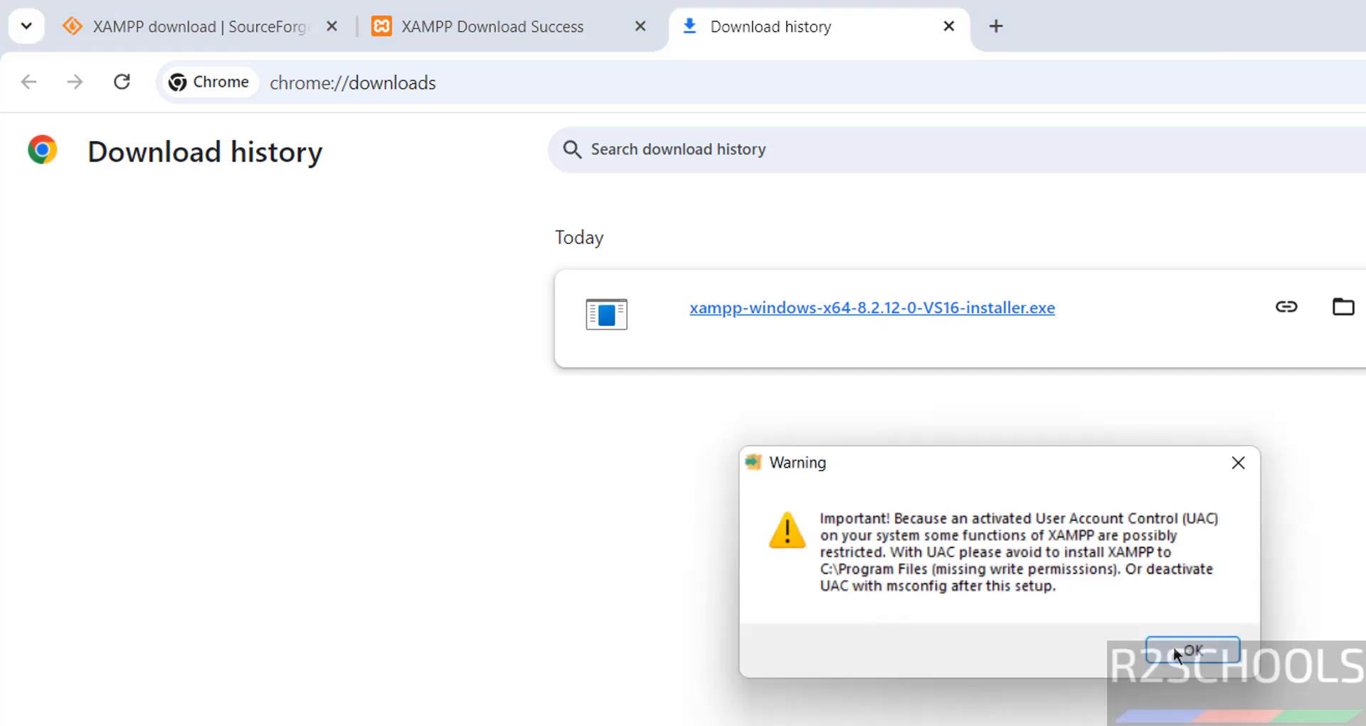
{"action": "left_click", "coordinate": [1170, 650]}
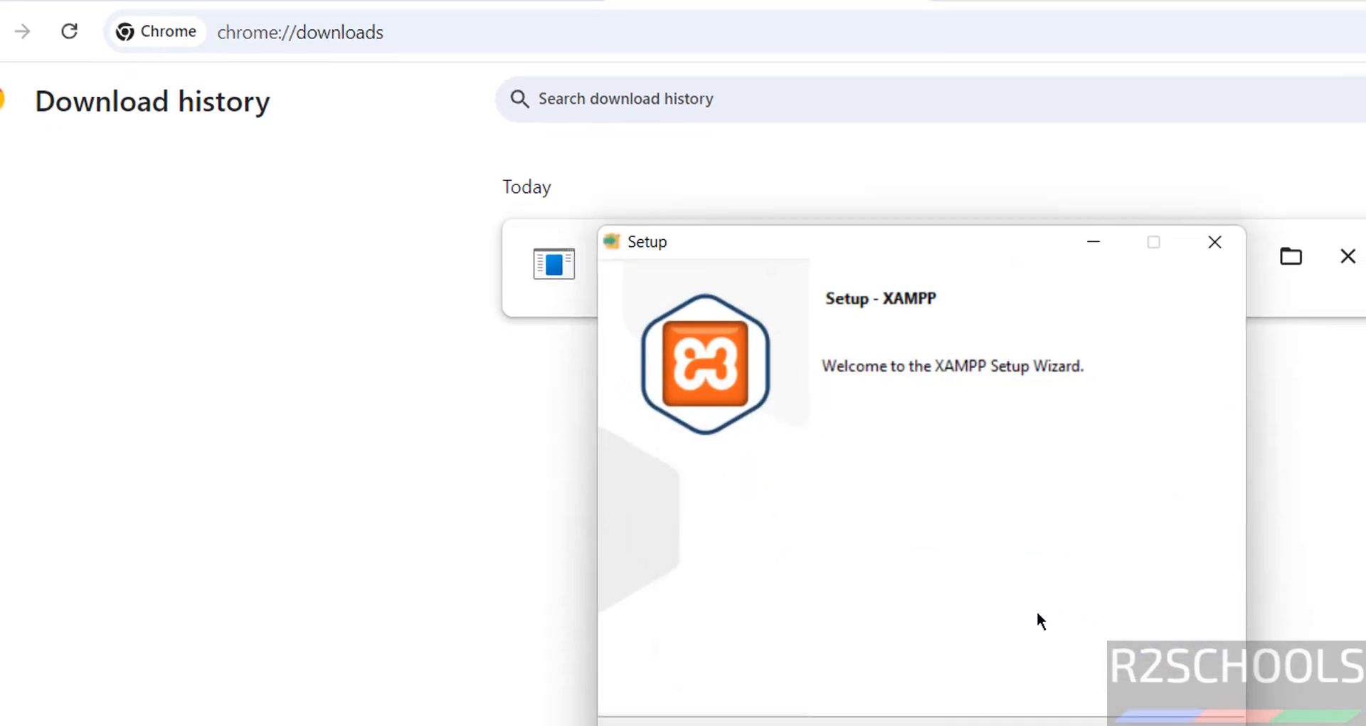
{"action": "left_click", "coordinate": [949, 635]}
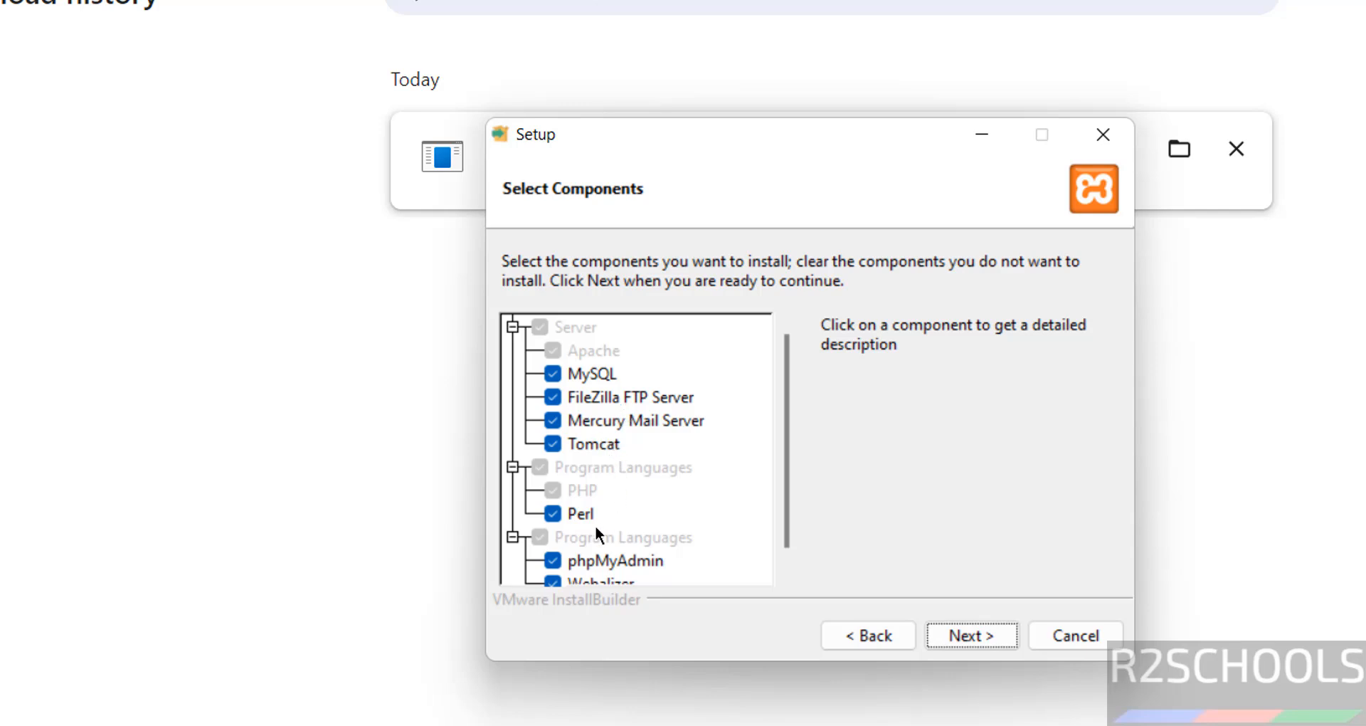
Review the XAMPP components, keep all of them selected including Perl and FileZilla FTP Server, and continue the setup
{"action": "scroll", "coordinate": [792, 564], "scroll_direction": "down", "scroll_amount": 2}
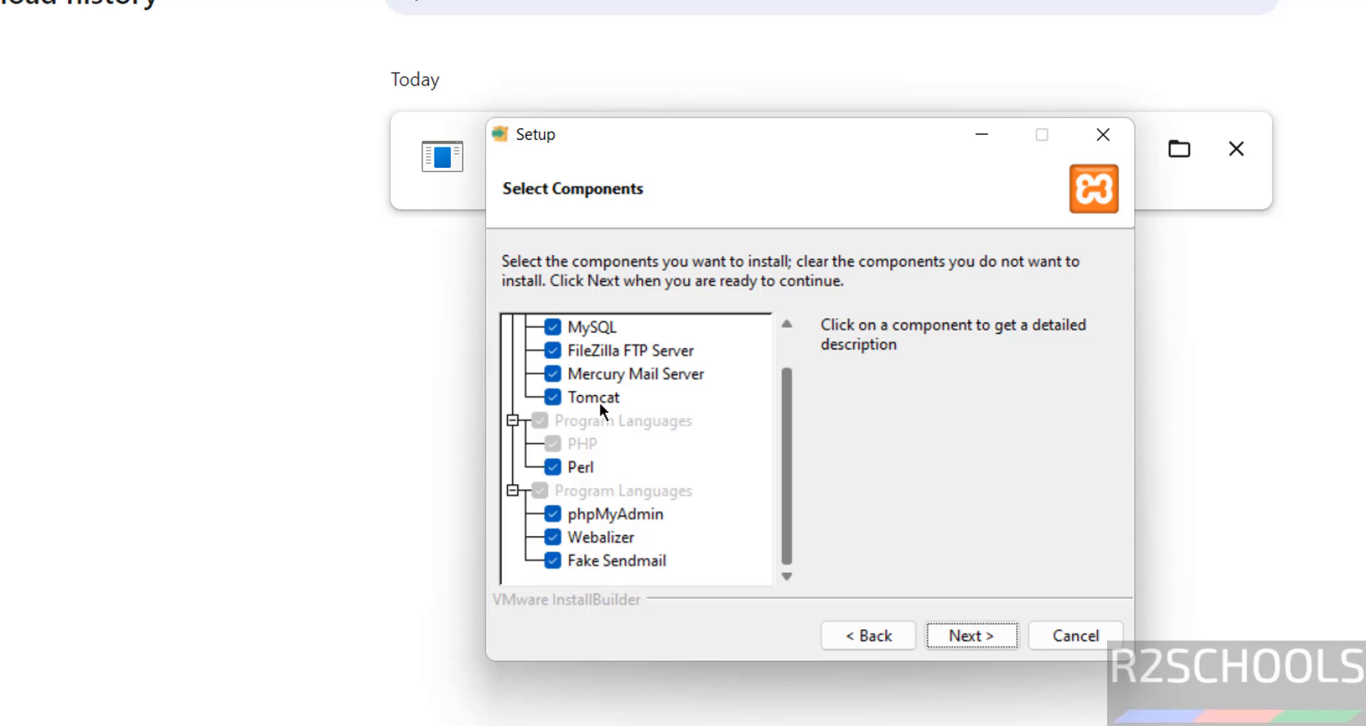
{"action": "left_click", "coordinate": [792, 357]}
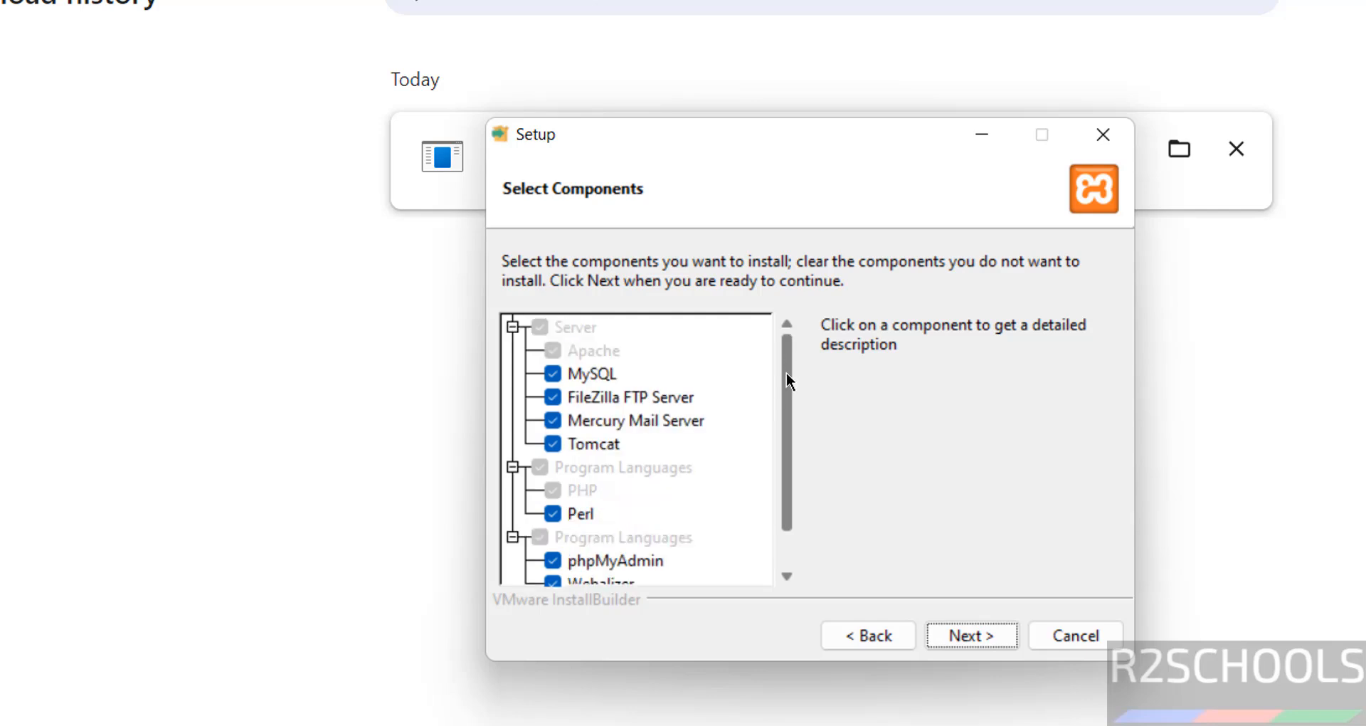
{"action": "mouse_move", "coordinate": [787, 374]}
{"action": "left_mouse_down"}
{"action": "mouse_move", "coordinate": [794, 506]}
{"action": "mouse_move", "coordinate": [801, 363]}
{"action": "left_mouse_up"}
{"action": "left_click_drag", "start_coordinate": [791, 508], "coordinate": [791, 552]}
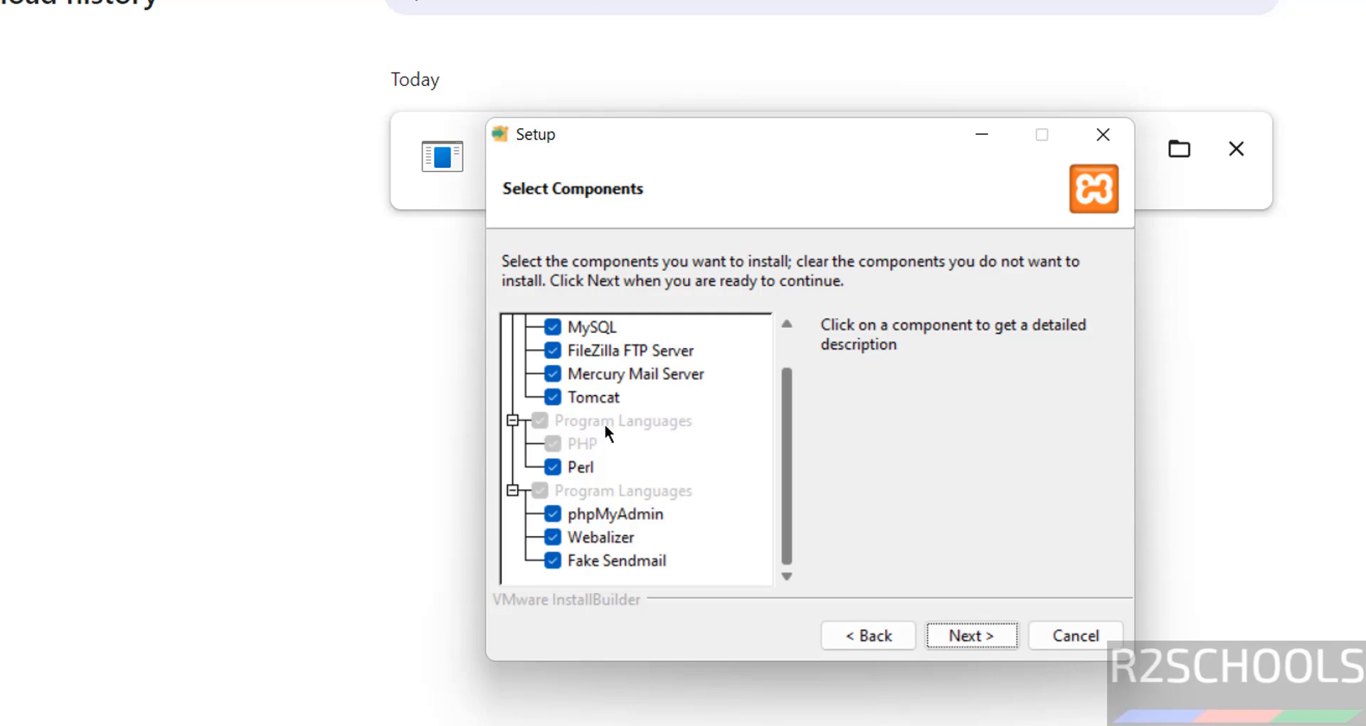
{"action": "left_click", "coordinate": [552, 468]}
{"action": "left_click", "coordinate": [554, 470]}
{"action": "left_click", "coordinate": [557, 343]}
{"action": "left_click", "coordinate": [554, 350]}
{"action": "left_click", "coordinate": [967, 644]}
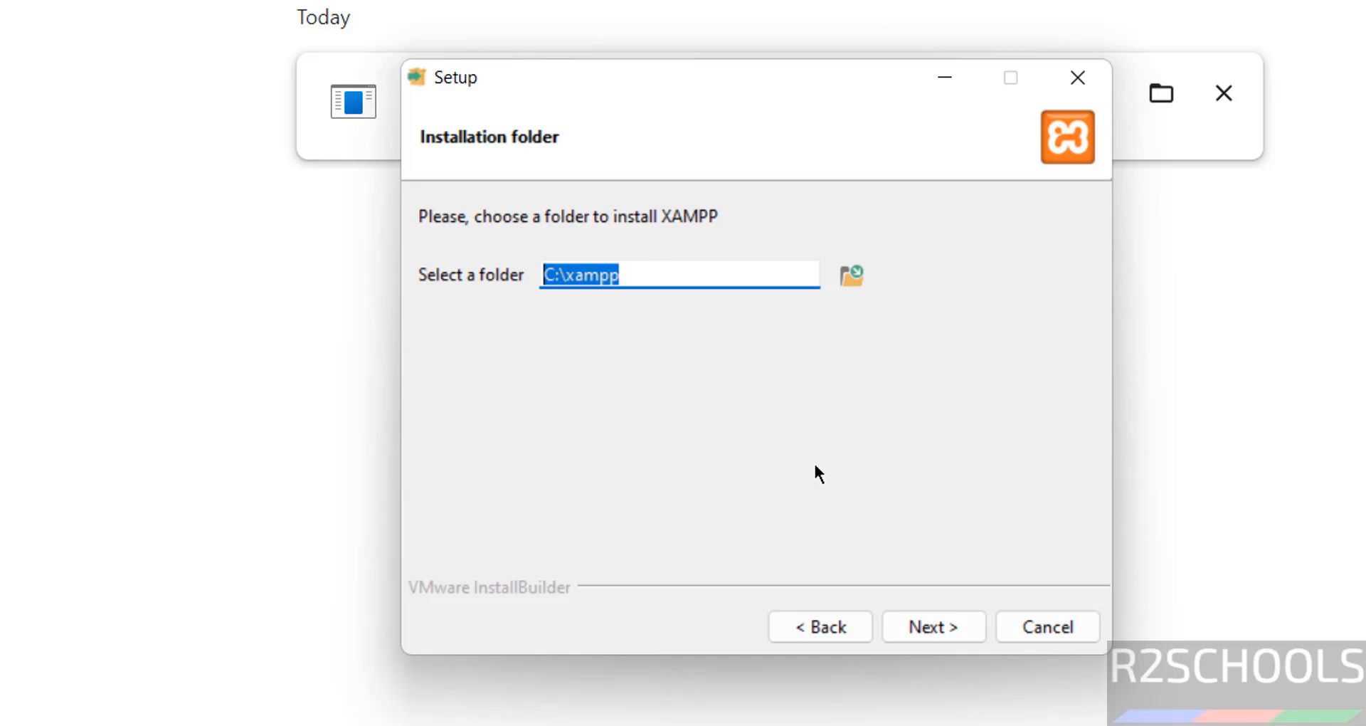
{"action": "left_click", "coordinate": [851, 273]}
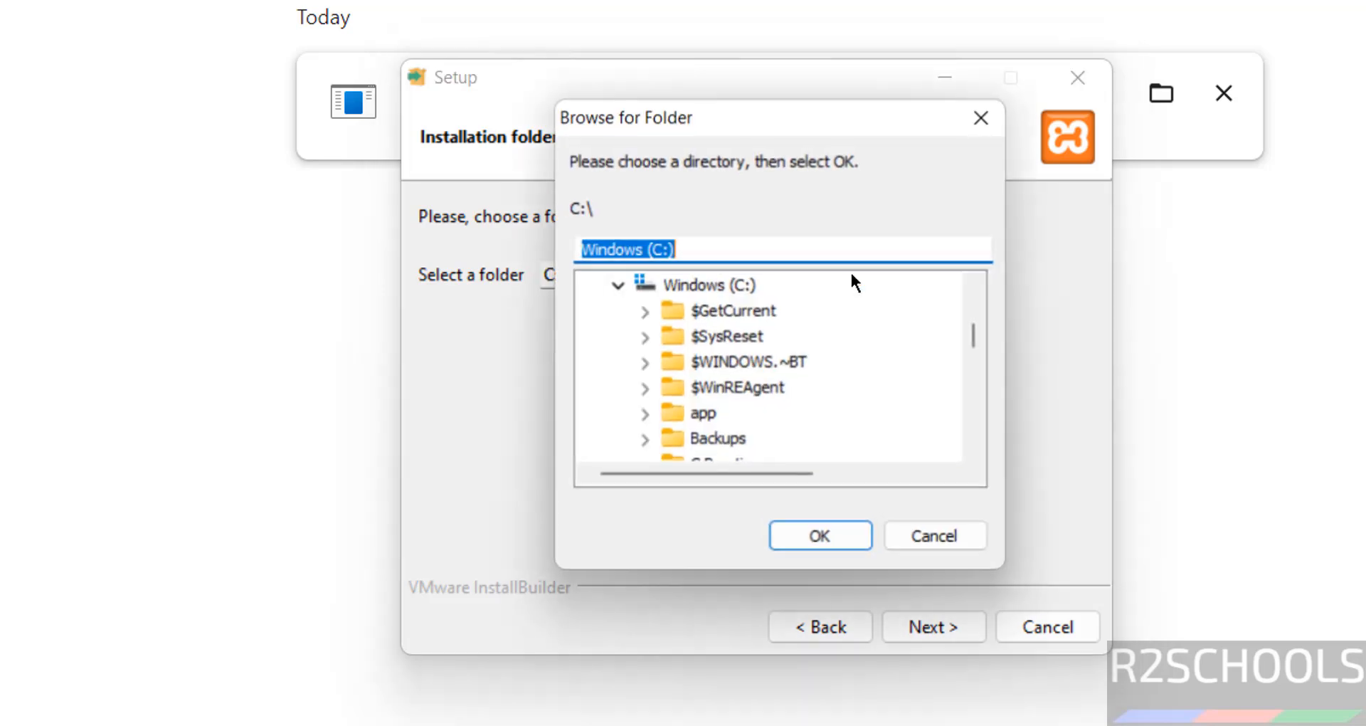
{"action": "scroll", "coordinate": [885, 416], "scroll_direction": "down", "scroll_amount": 5}
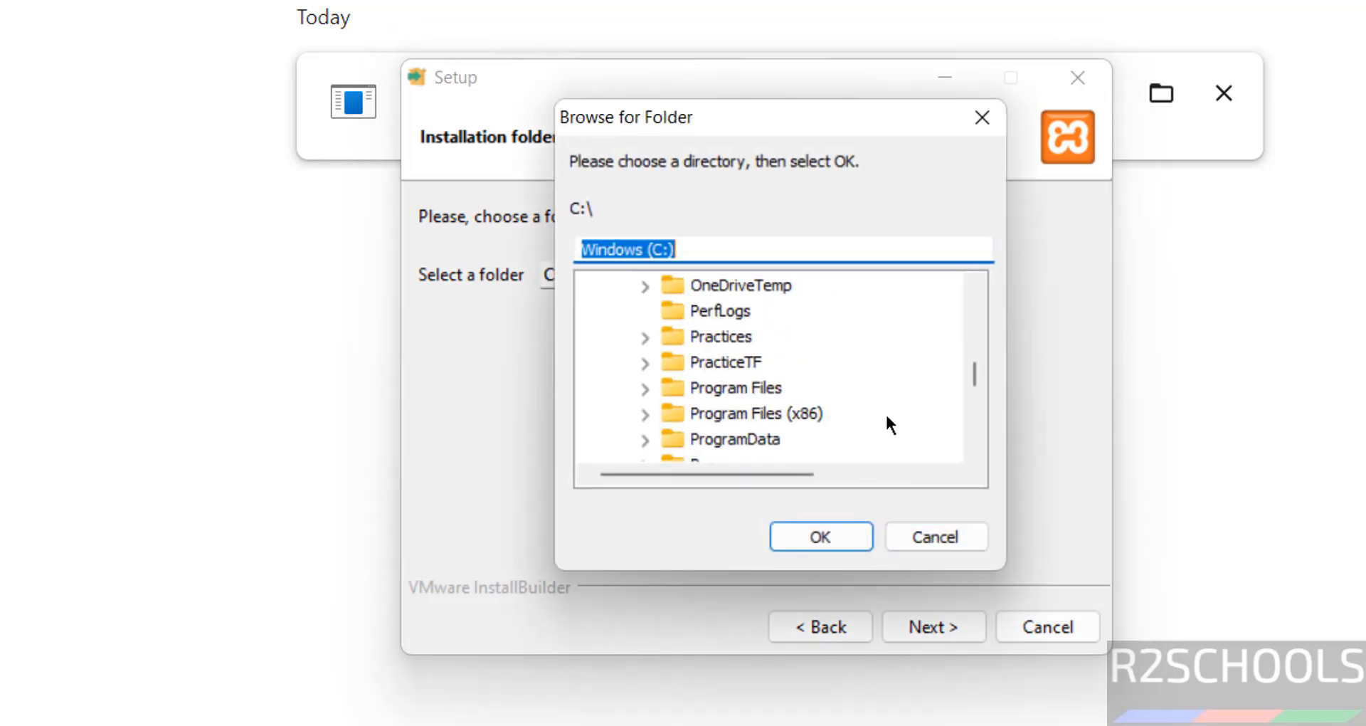
{"action": "scroll", "coordinate": [886, 419], "scroll_direction": "down", "scroll_amount": 6}
{"action": "scroll", "coordinate": [886, 427], "scroll_direction": "up", "scroll_amount": 3}
{"action": "scroll", "coordinate": [887, 428], "scroll_direction": "up", "scroll_amount": 2}
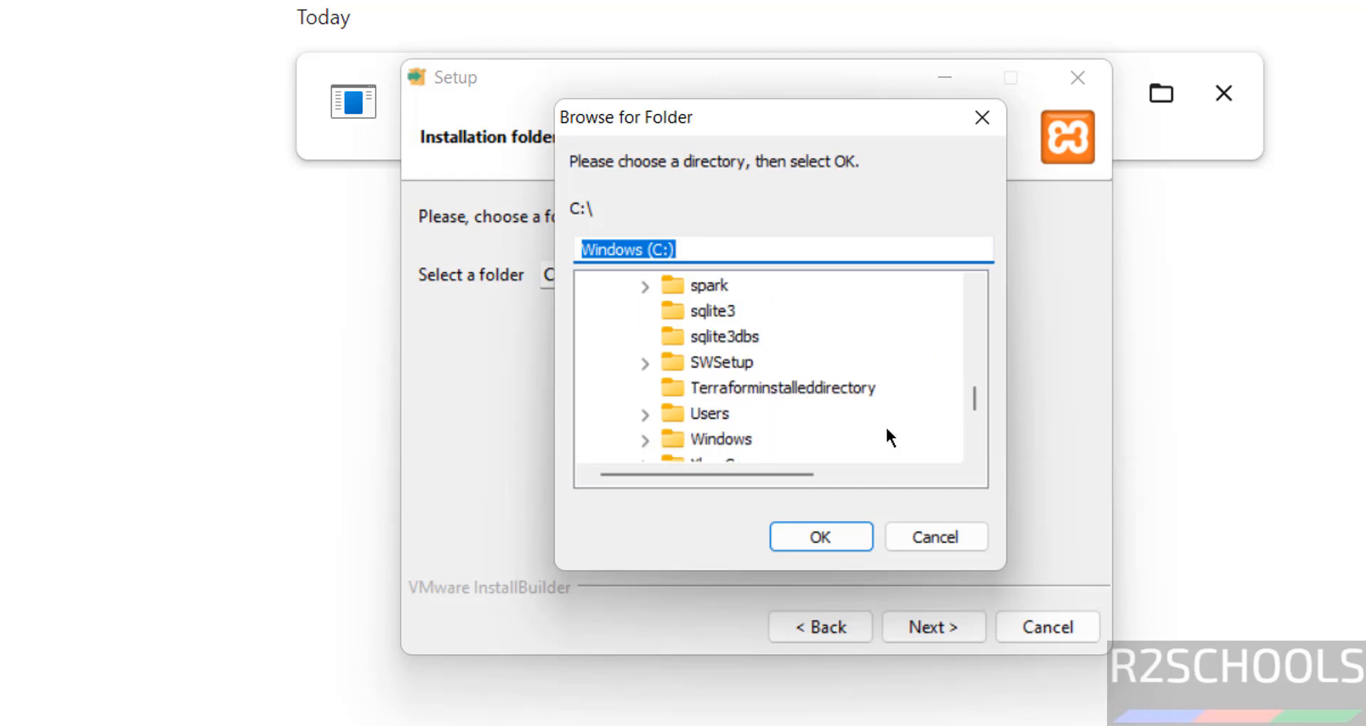
{"action": "left_click", "coordinate": [929, 528]}
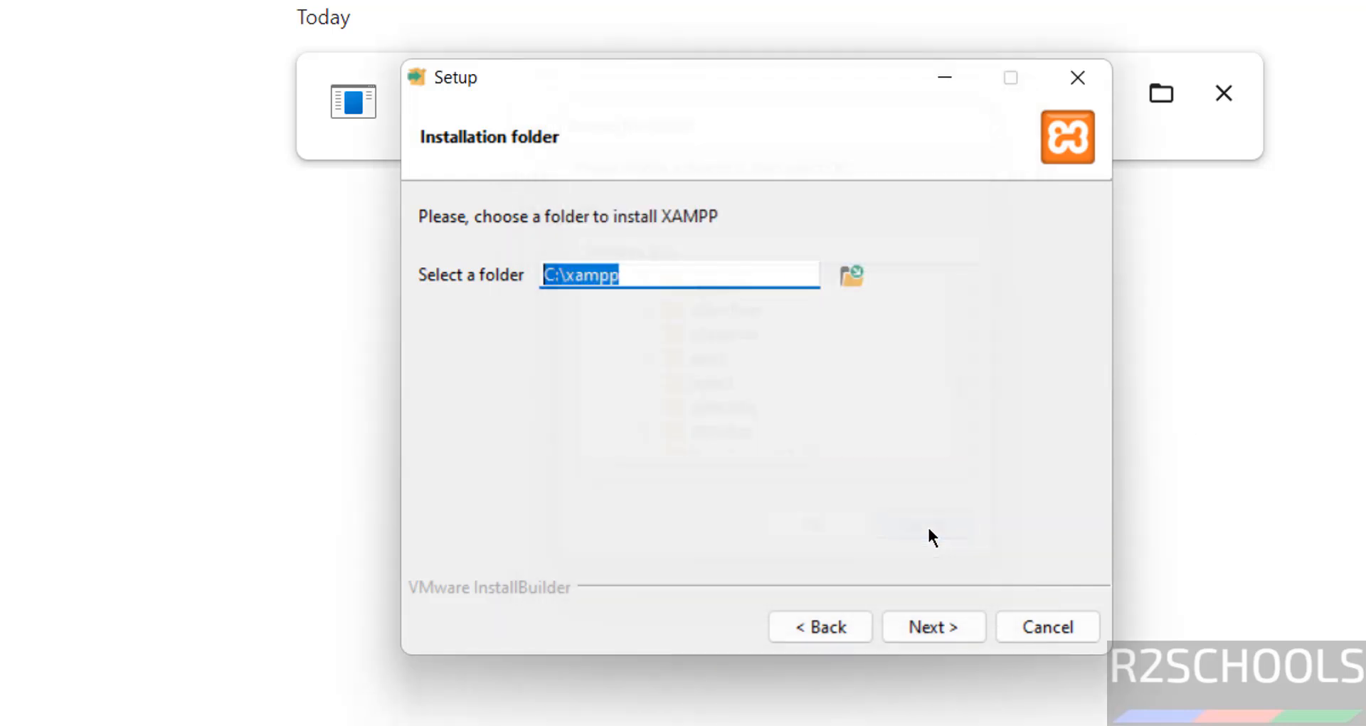
Accept C:\xampp as the installation folder and choose English as the XAMPP Control Panel language
{"action": "left_click", "coordinate": [909, 629]}
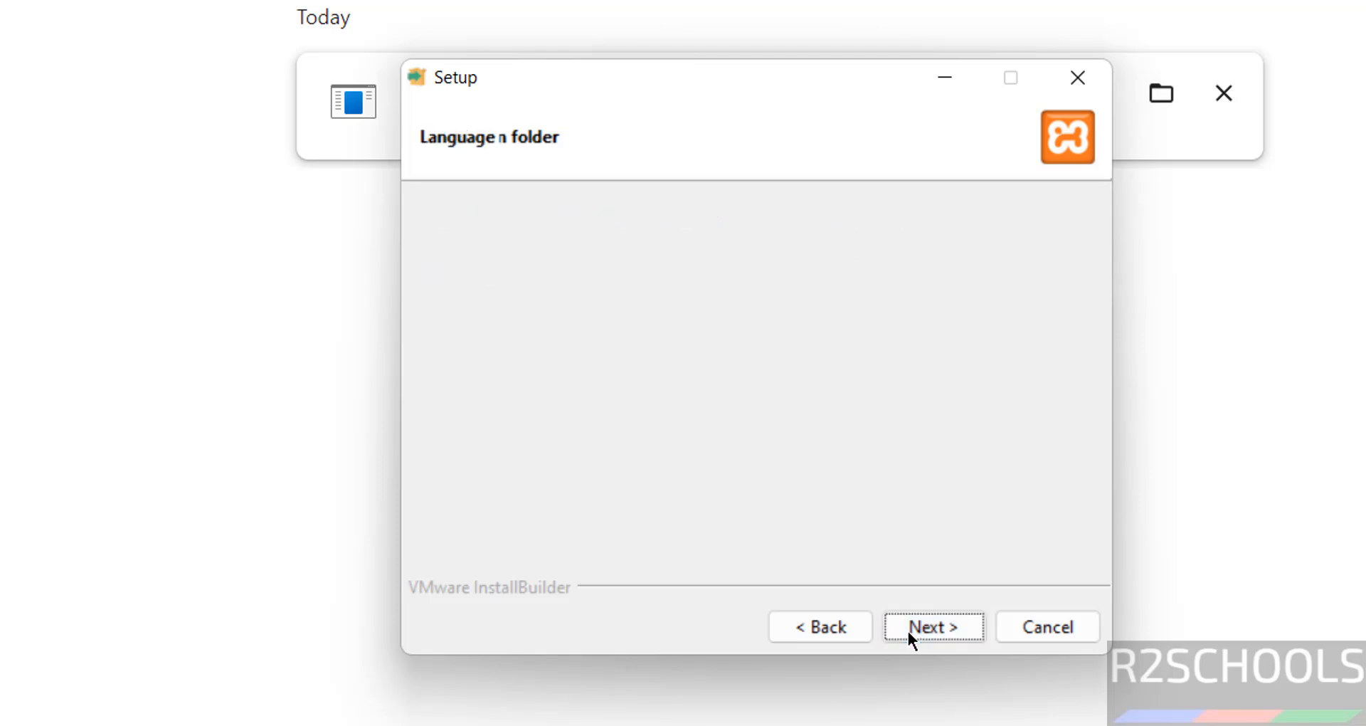
{"action": "left_click", "coordinate": [619, 283]}
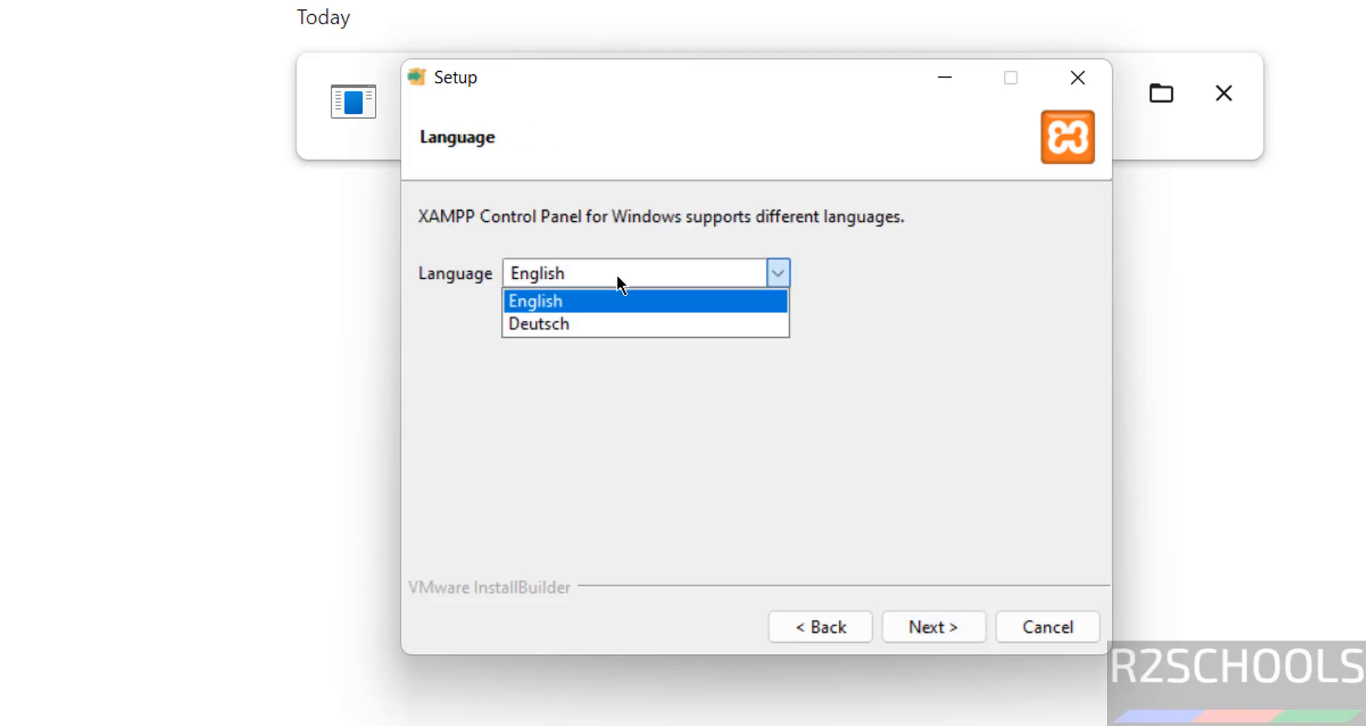
{"action": "left_click", "coordinate": [612, 301]}
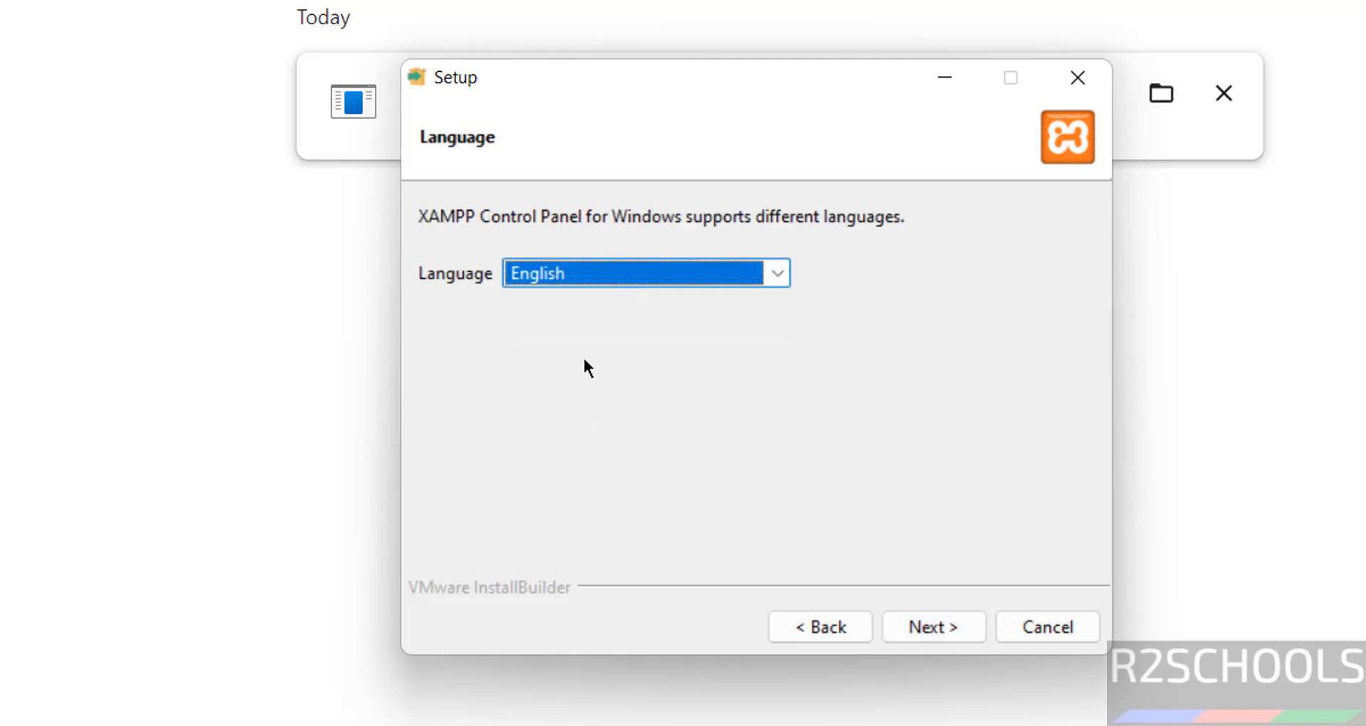
{"action": "left_click", "coordinate": [916, 629]}
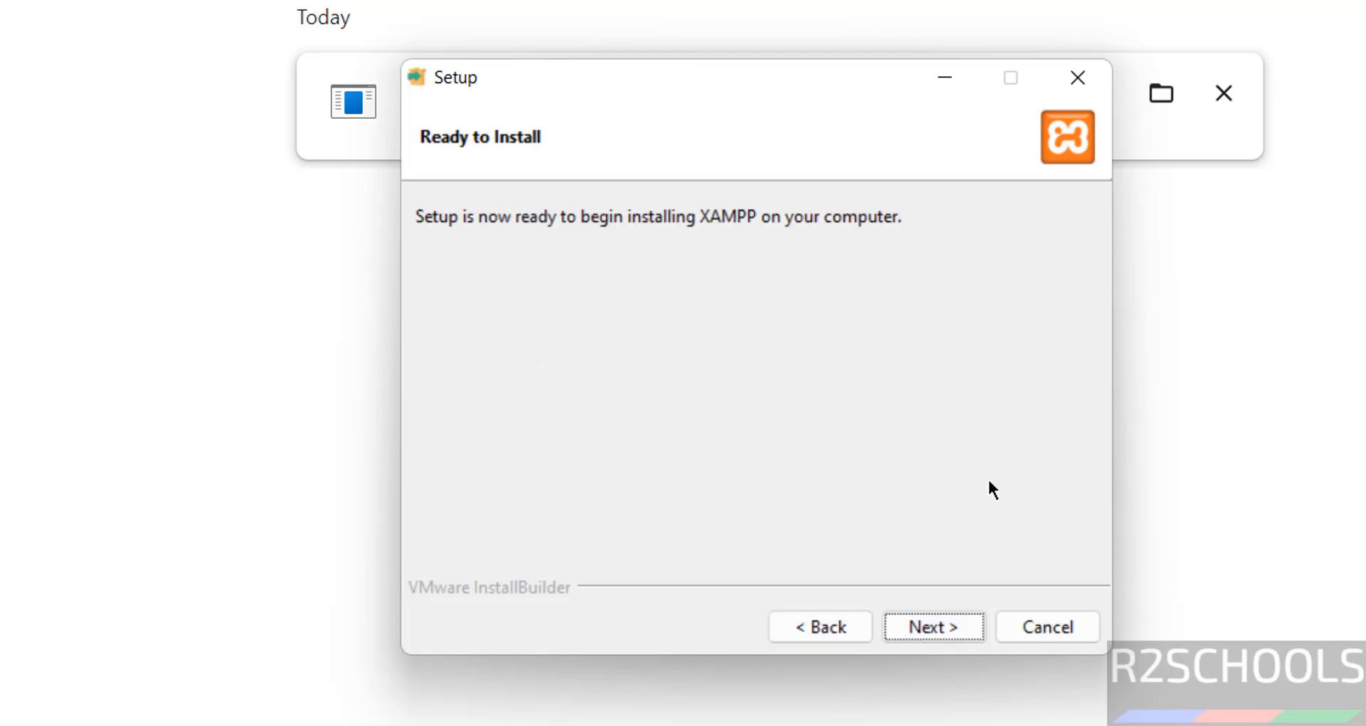
Install XAMPP and finish the setup wizard with the option to start the Control Panel enabled
{"action": "left_click", "coordinate": [935, 630]}
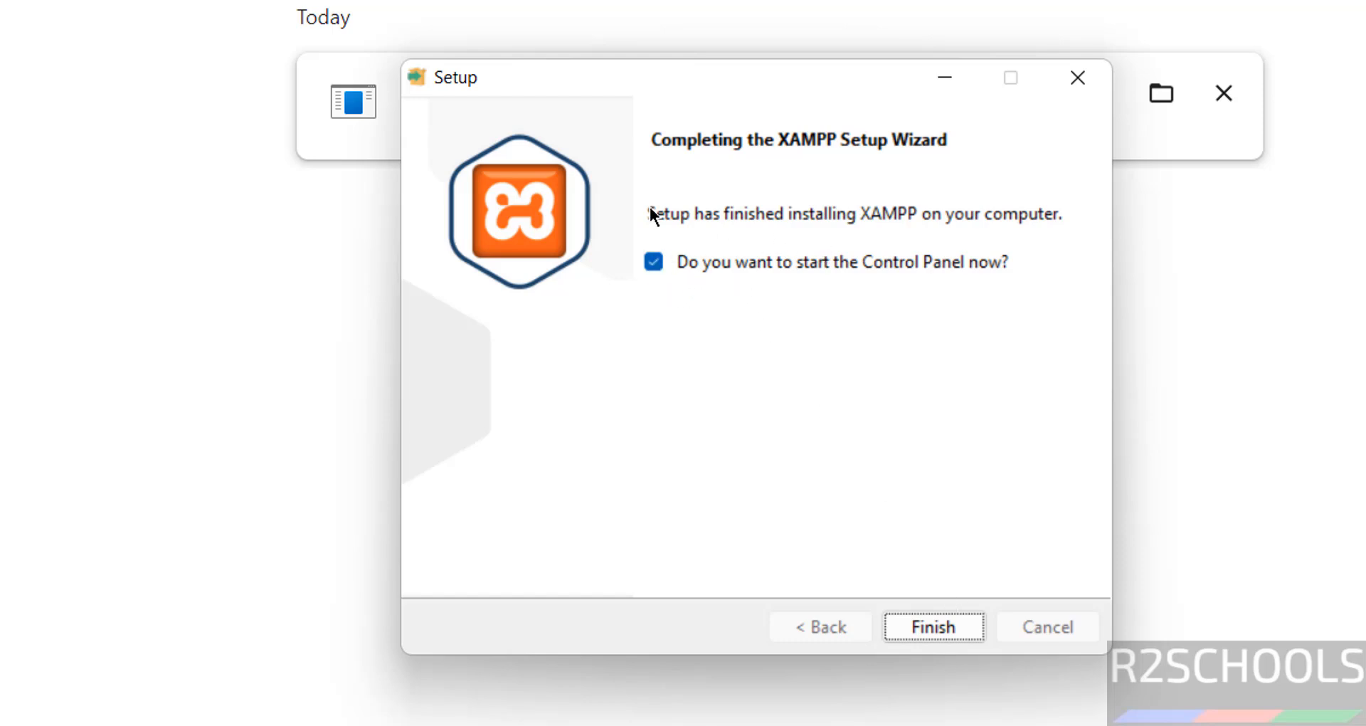
{"action": "left_click", "coordinate": [935, 627]}
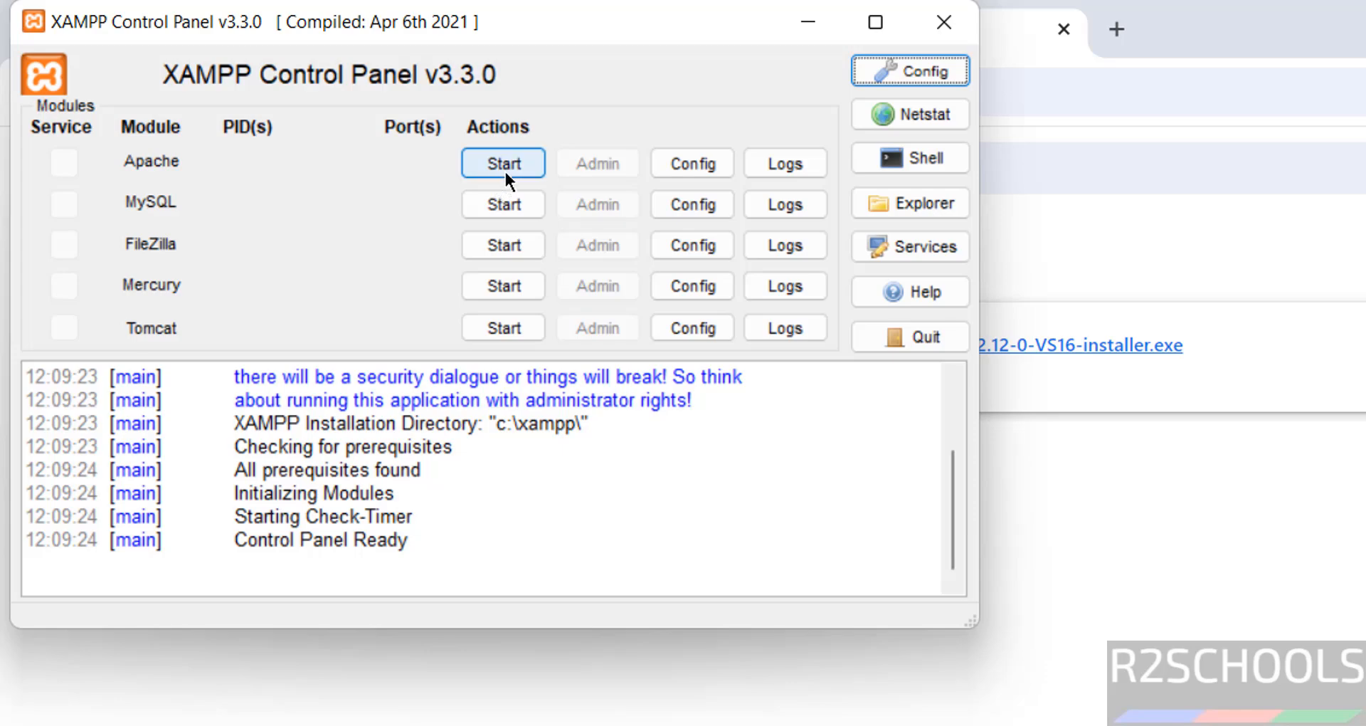
Find the XAMPP folder in the list of all installed Windows apps and examine its entries
{"action": "key", "text": "super"}
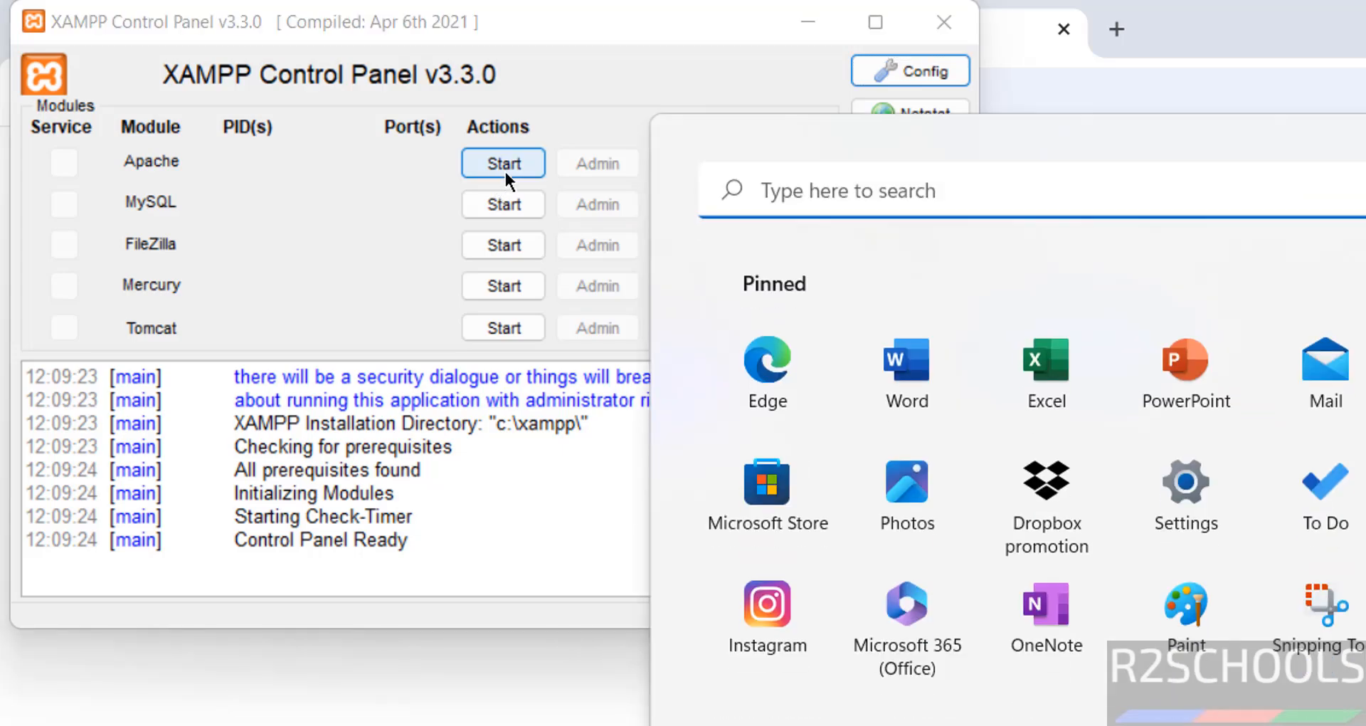
{"action": "left_click", "coordinate": [1361, 273]}
{"action": "scroll", "coordinate": [953, 704], "scroll_direction": "down", "scroll_amount": 15}
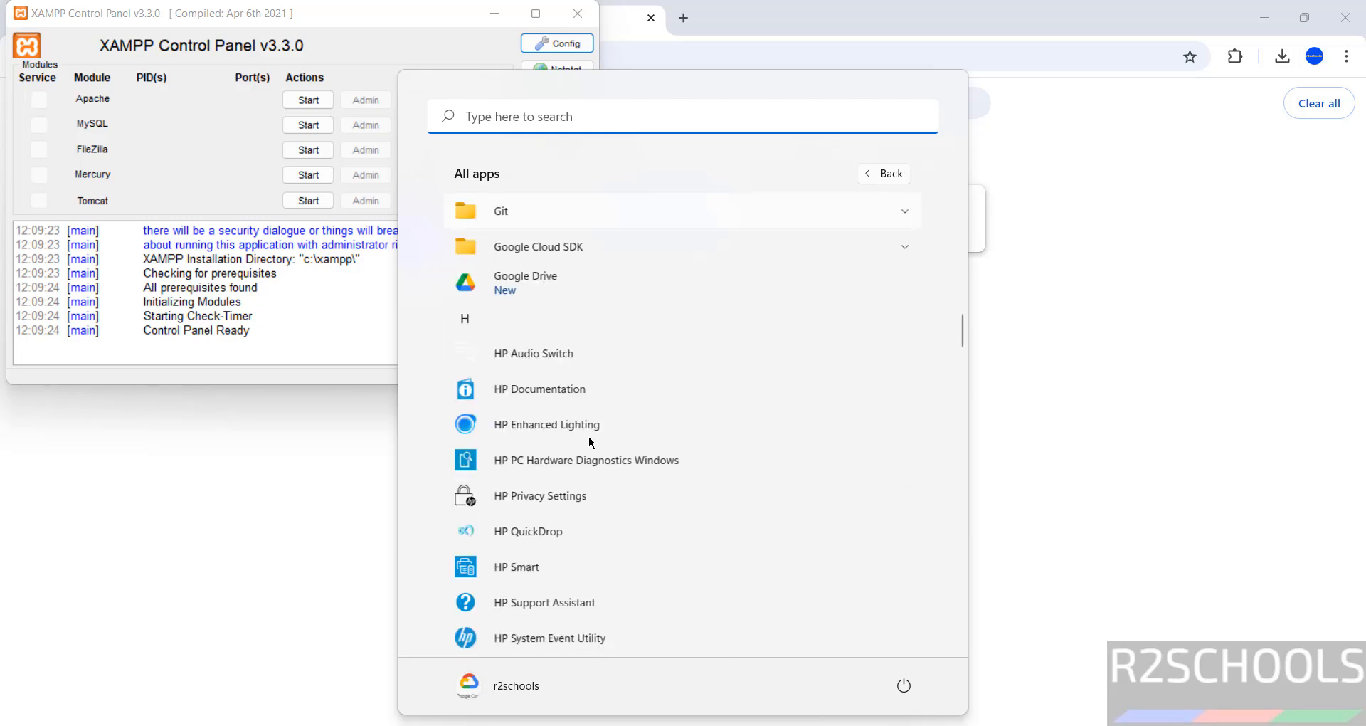
{"action": "scroll", "coordinate": [589, 441], "scroll_direction": "down", "scroll_amount": 20}
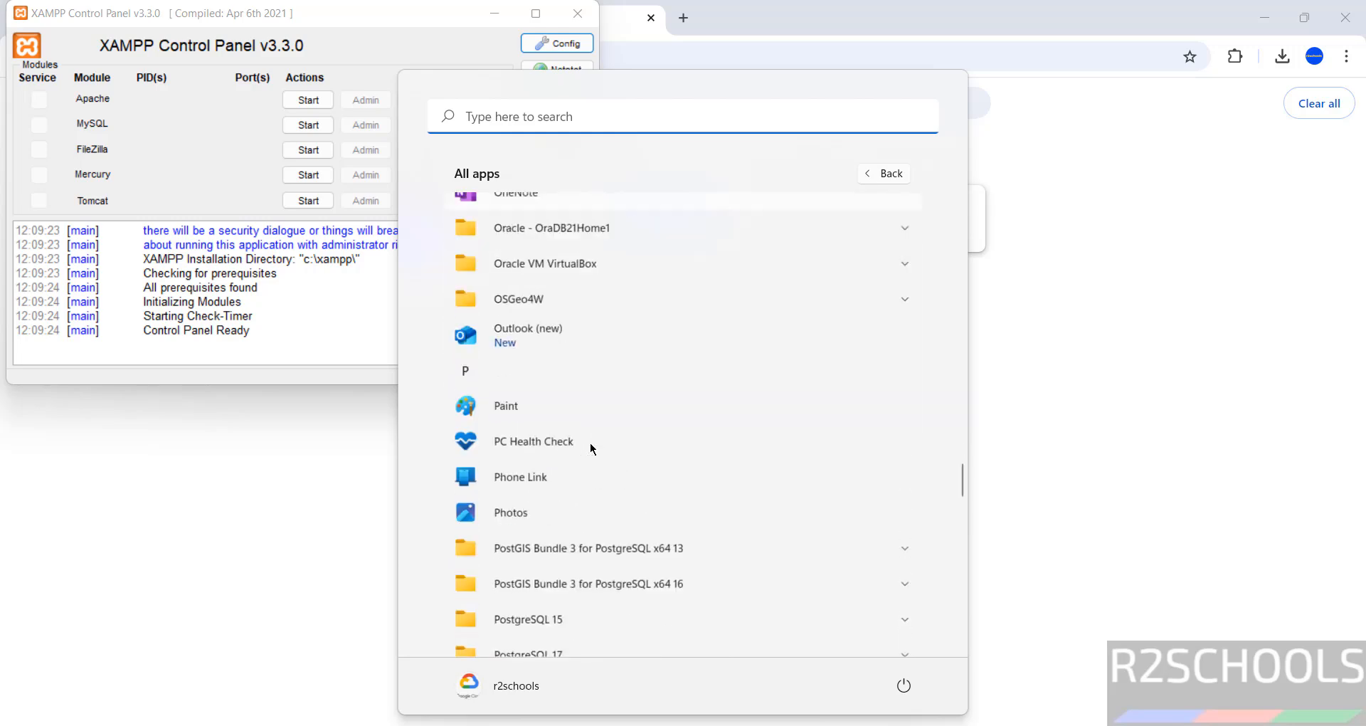
{"action": "scroll", "coordinate": [598, 451], "scroll_direction": "down", "scroll_amount": 8}
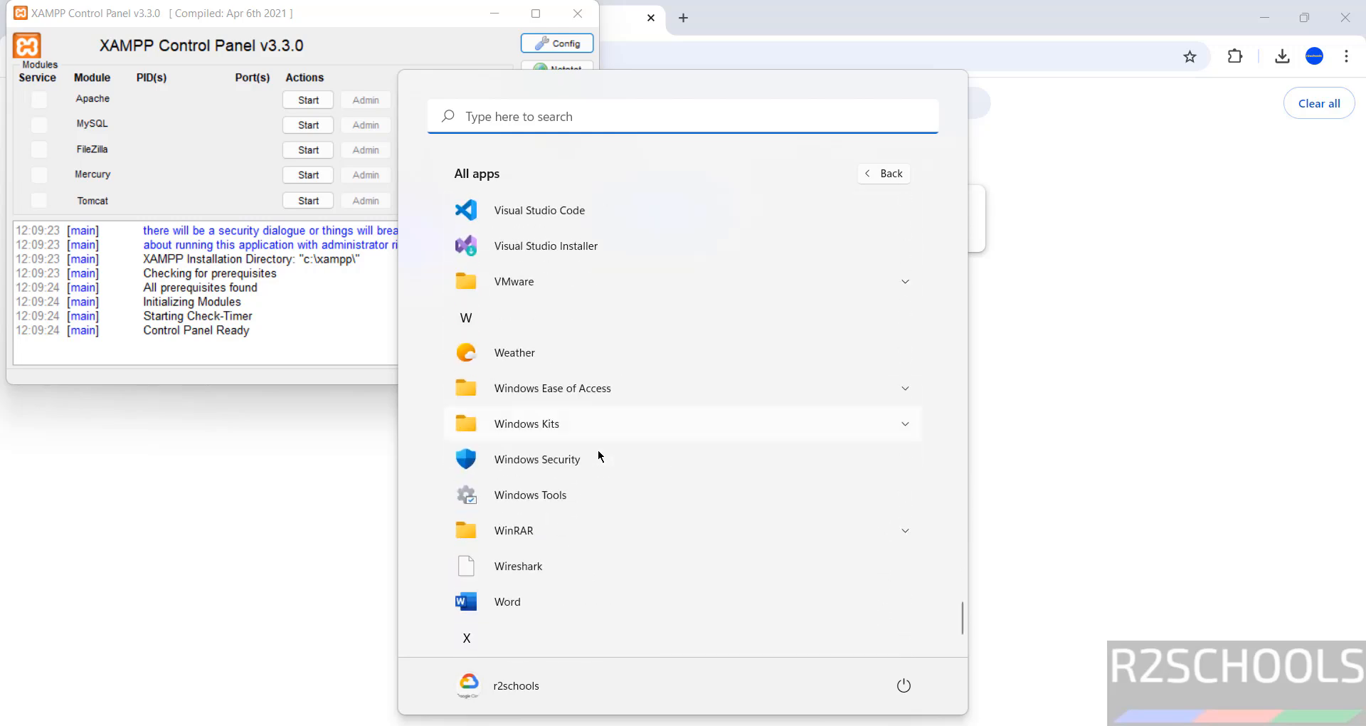
{"action": "scroll", "coordinate": [591, 459], "scroll_direction": "down", "scroll_amount": 3}
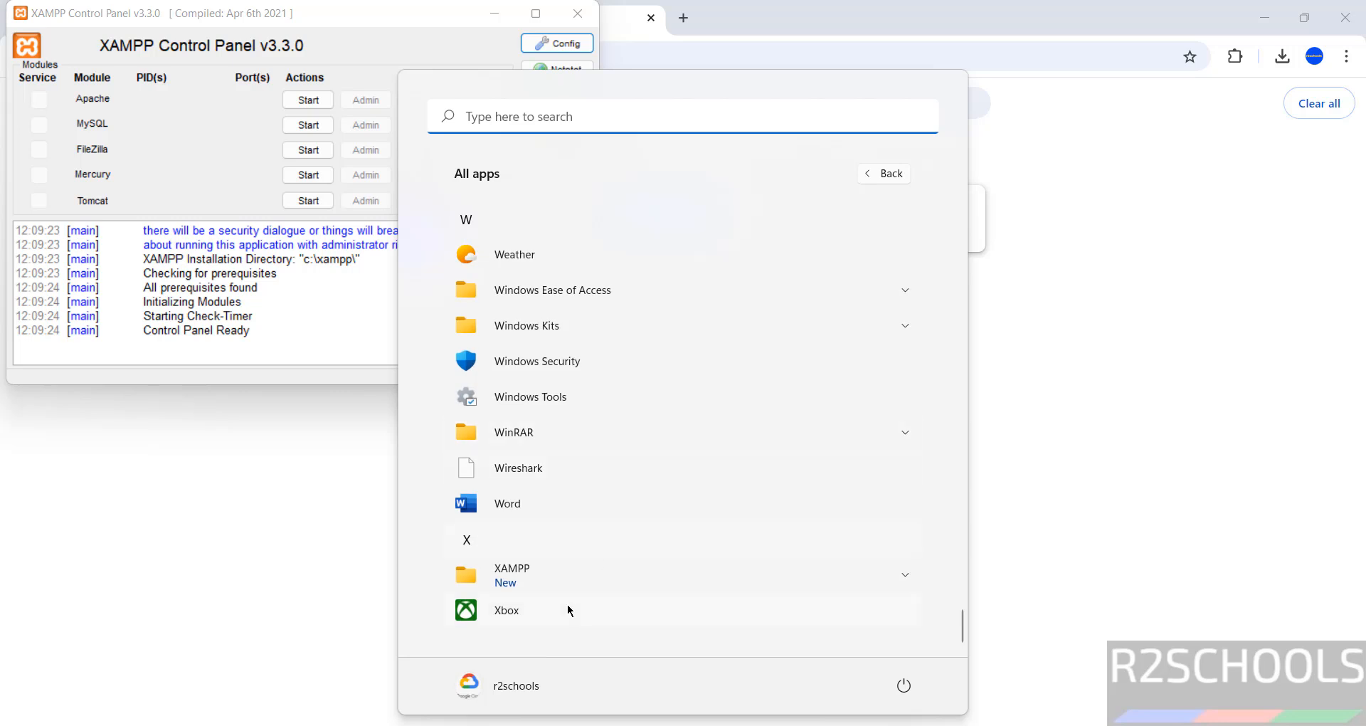
{"action": "left_click", "coordinate": [905, 578]}
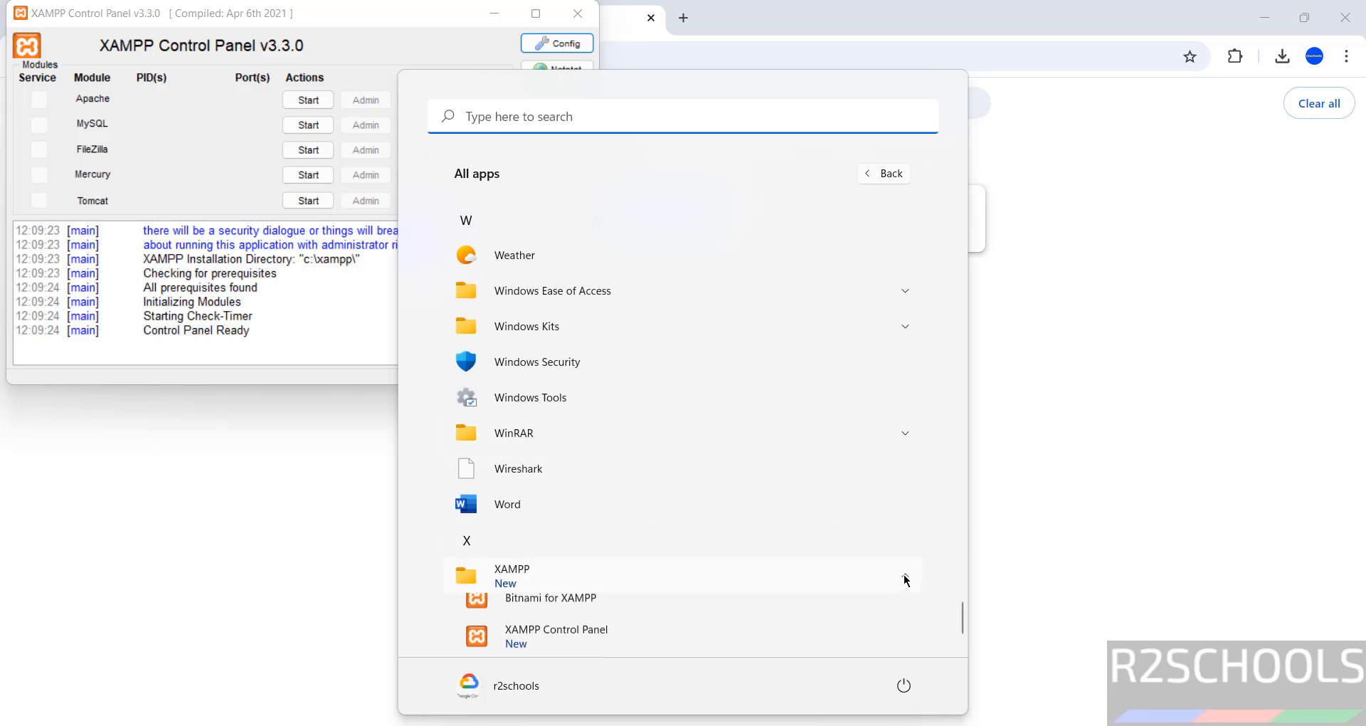
{"action": "scroll", "coordinate": [702, 577], "scroll_direction": "down", "scroll_amount": 3}
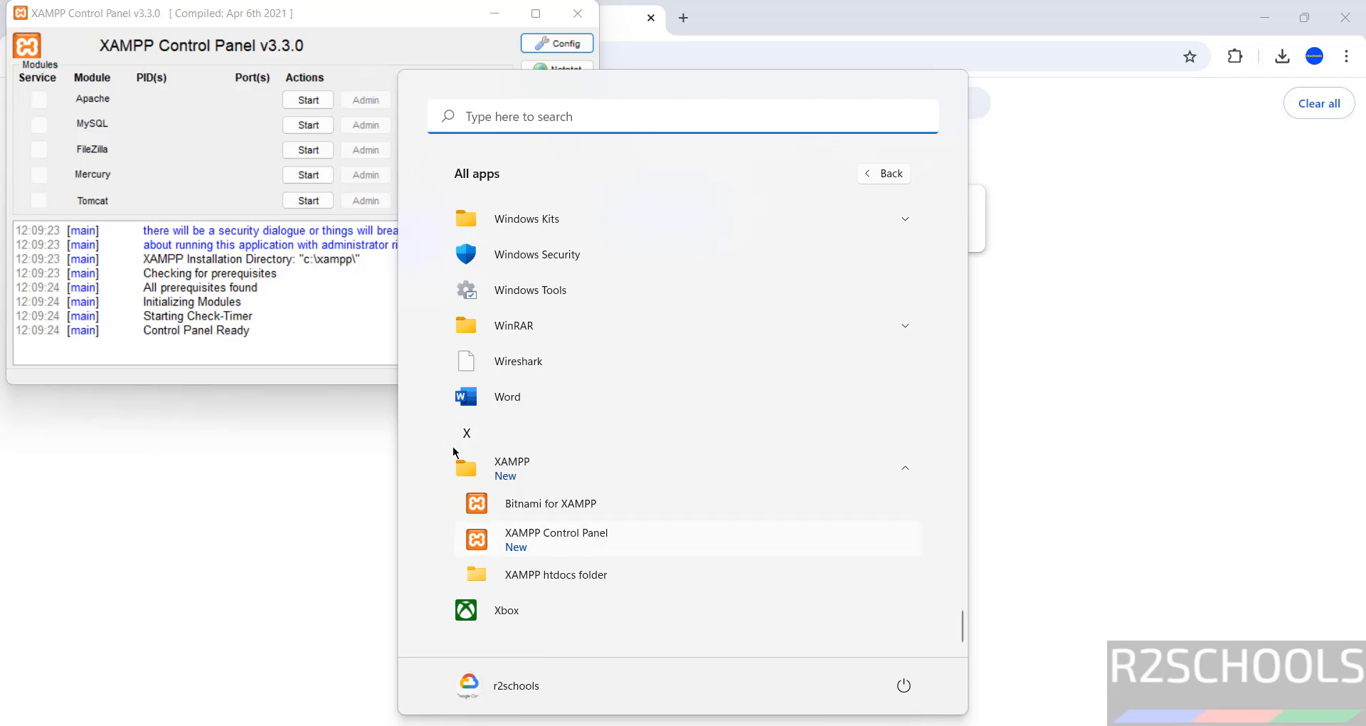
{"action": "left_click", "coordinate": [318, 324]}
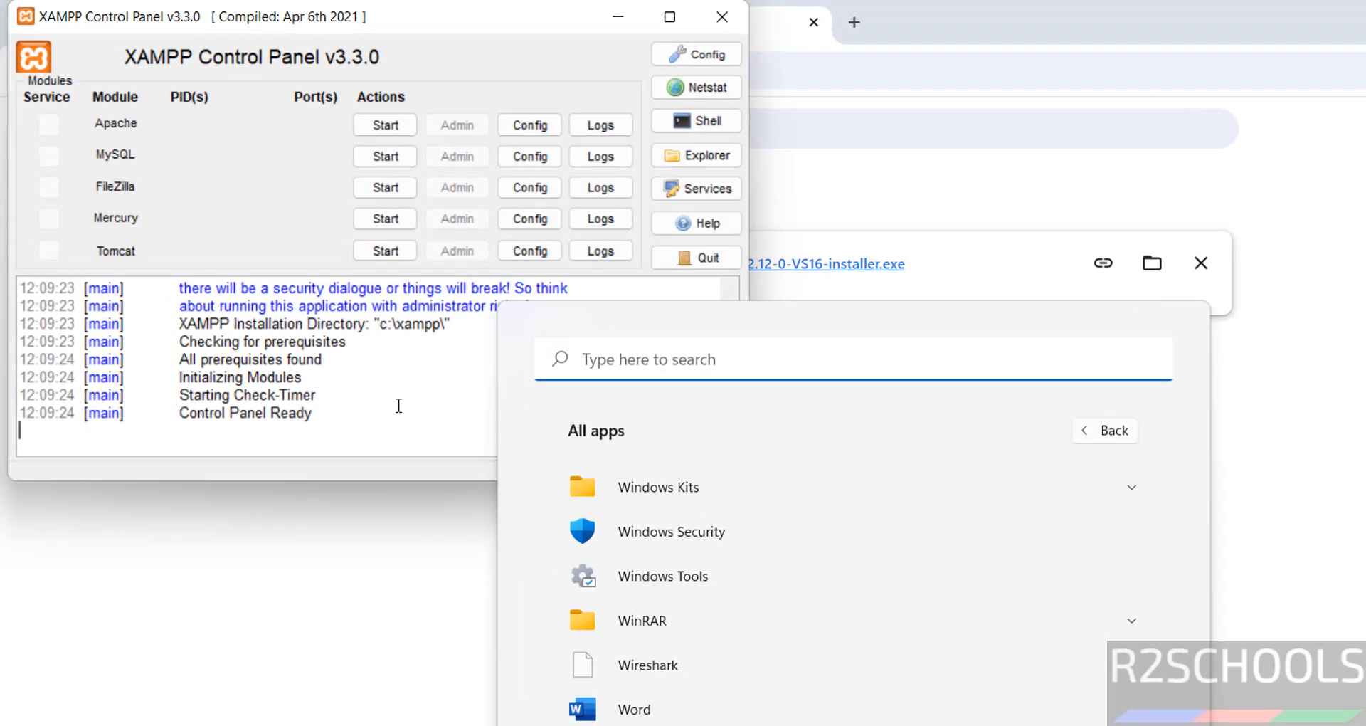
Start the Apache module and minimize the XAMPP Control Panel
{"action": "left_click", "coordinate": [401, 133]}
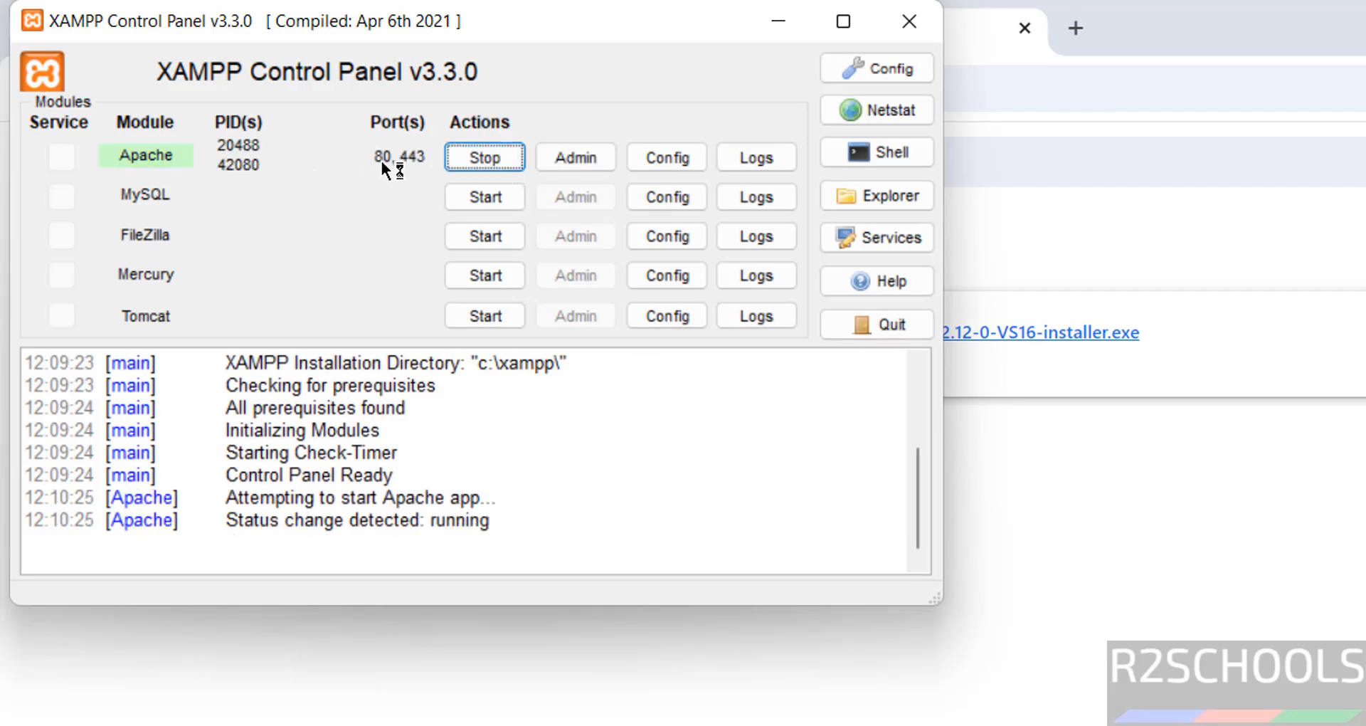
{"action": "left_click", "coordinate": [779, 21]}
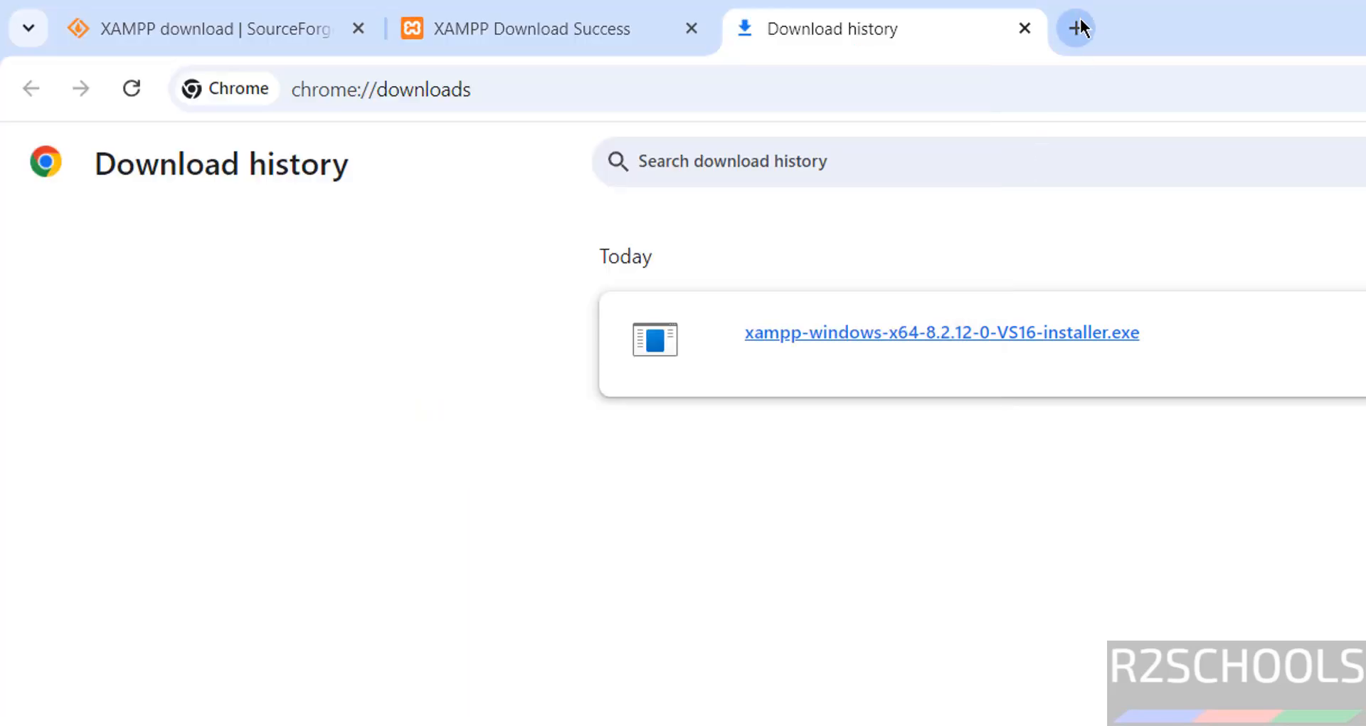
Switch to Chrome and open localhost in a new tab to check the Apache server
{"action": "left_click", "coordinate": [1077, 28]}
{"action": "type", "text": "local"}
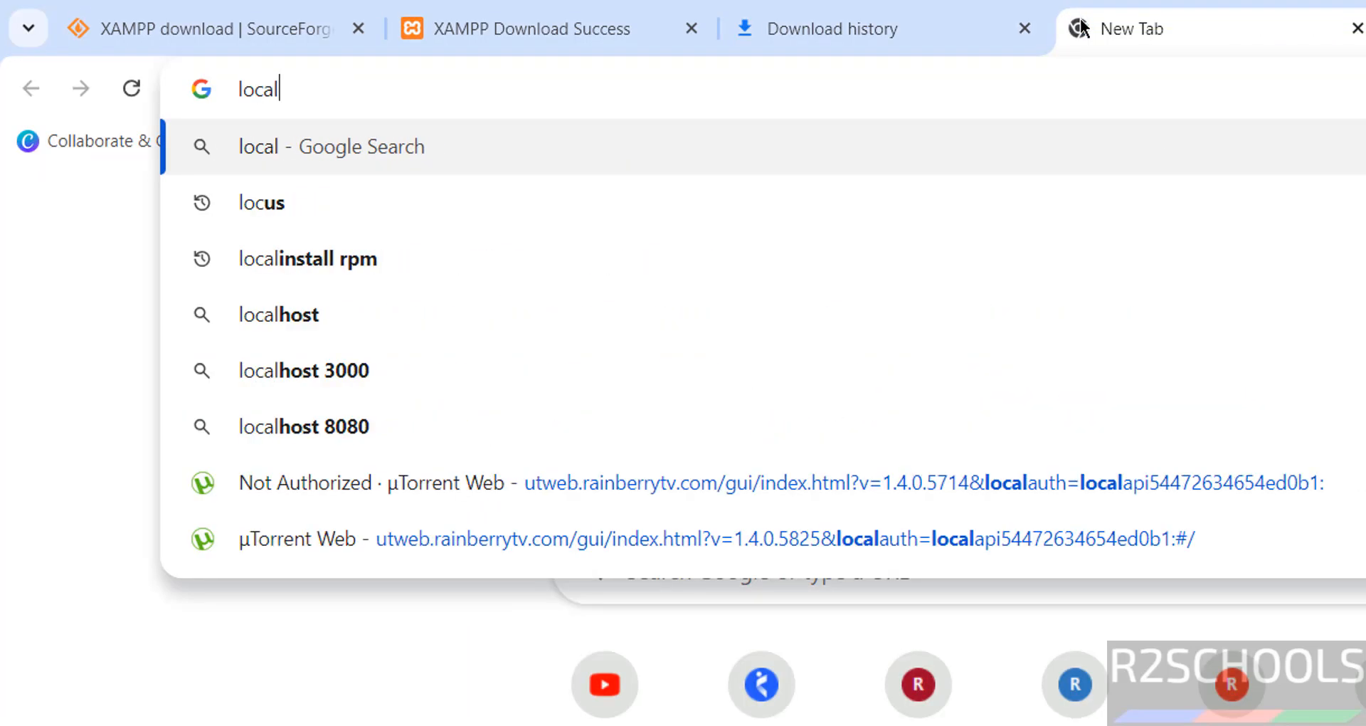
{"action": "type", "text": "host"}
{"action": "key", "text": "Return"}
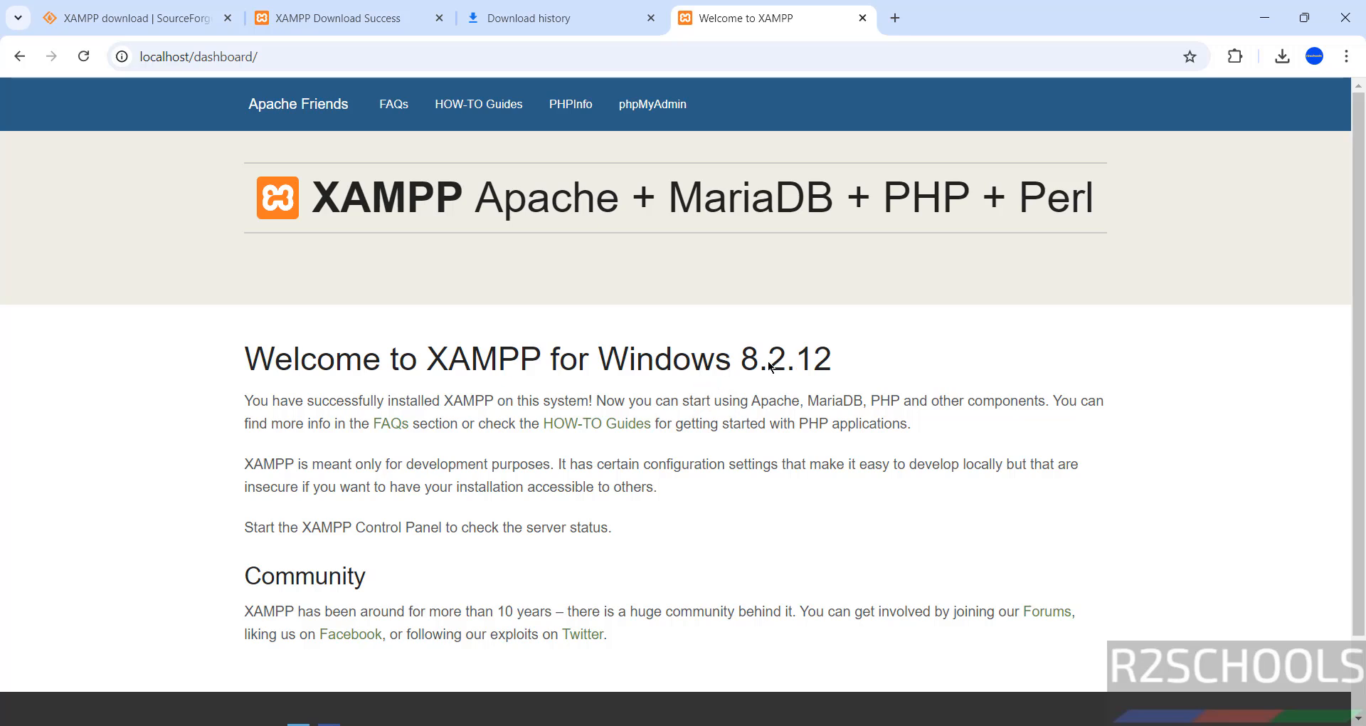
Open phpMyAdmin from the XAMPP dashboard, and start the MySQL module in the XAMPP Control Panel
{"action": "left_click", "coordinate": [653, 107]}
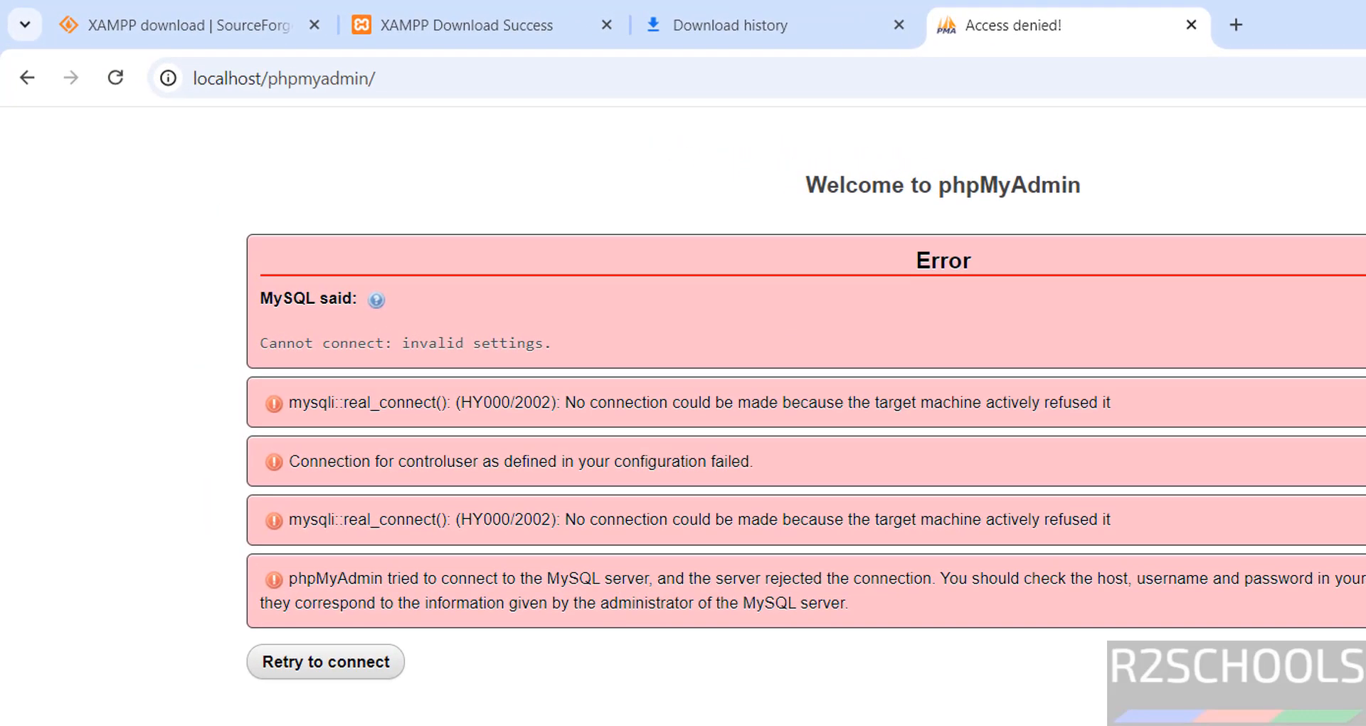
{"action": "key", "text": "alt+Tab"}
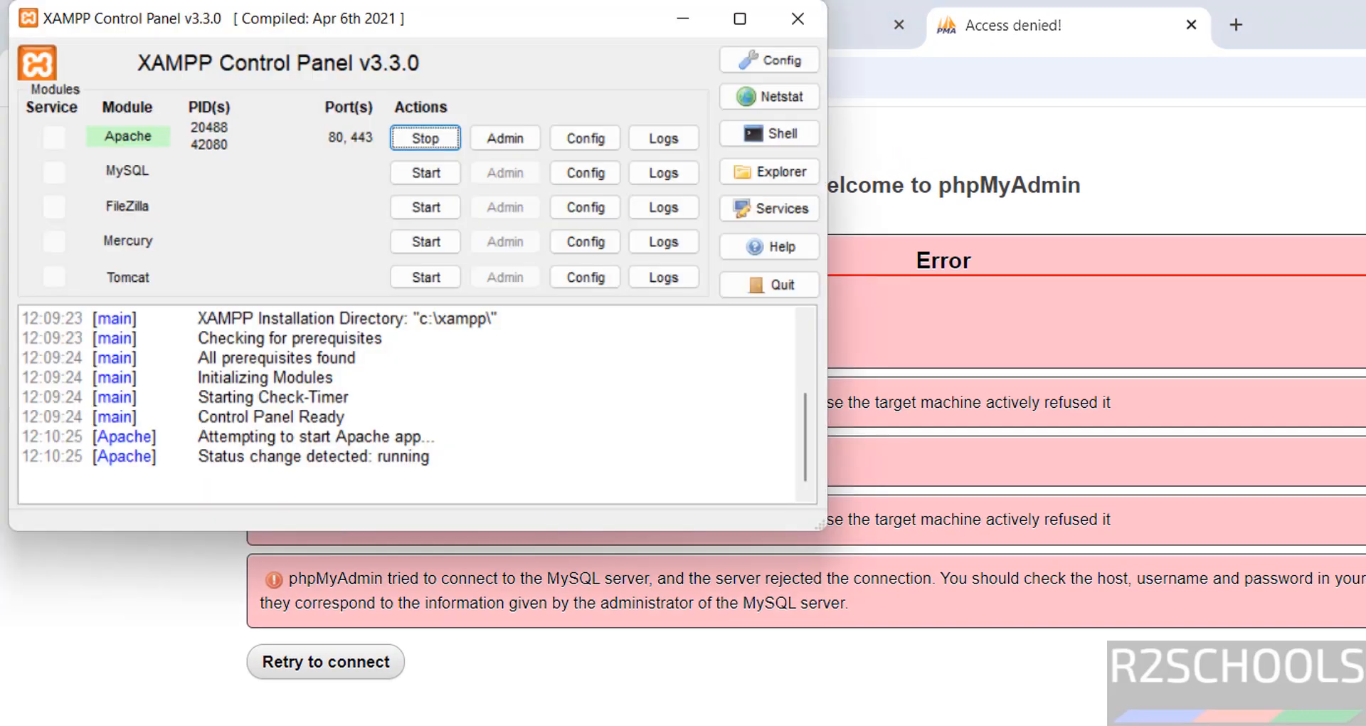
{"action": "left_click", "coordinate": [418, 172]}
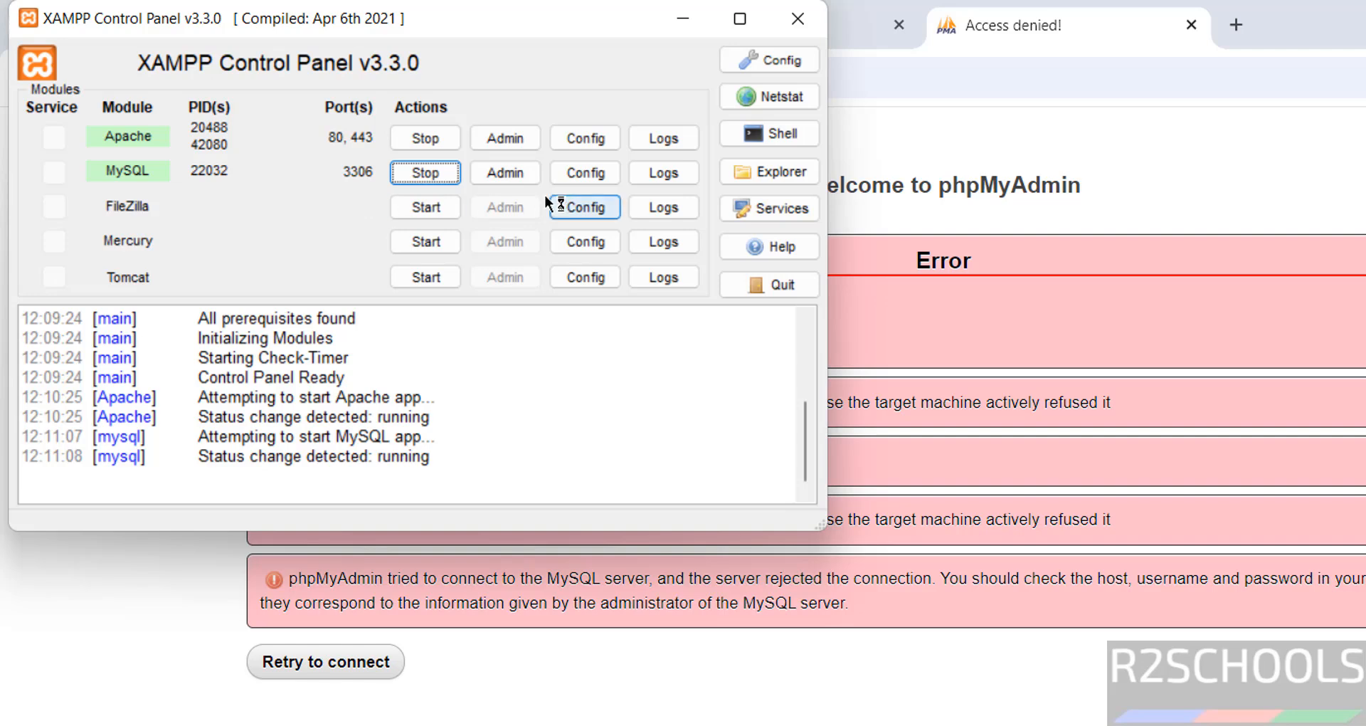
Switch back to Chrome, reload phpMyAdmin and reopen it from the XAMPP dashboard page
{"action": "key", "text": "alt+Tab"}
{"action": "left_click", "coordinate": [116, 79]}
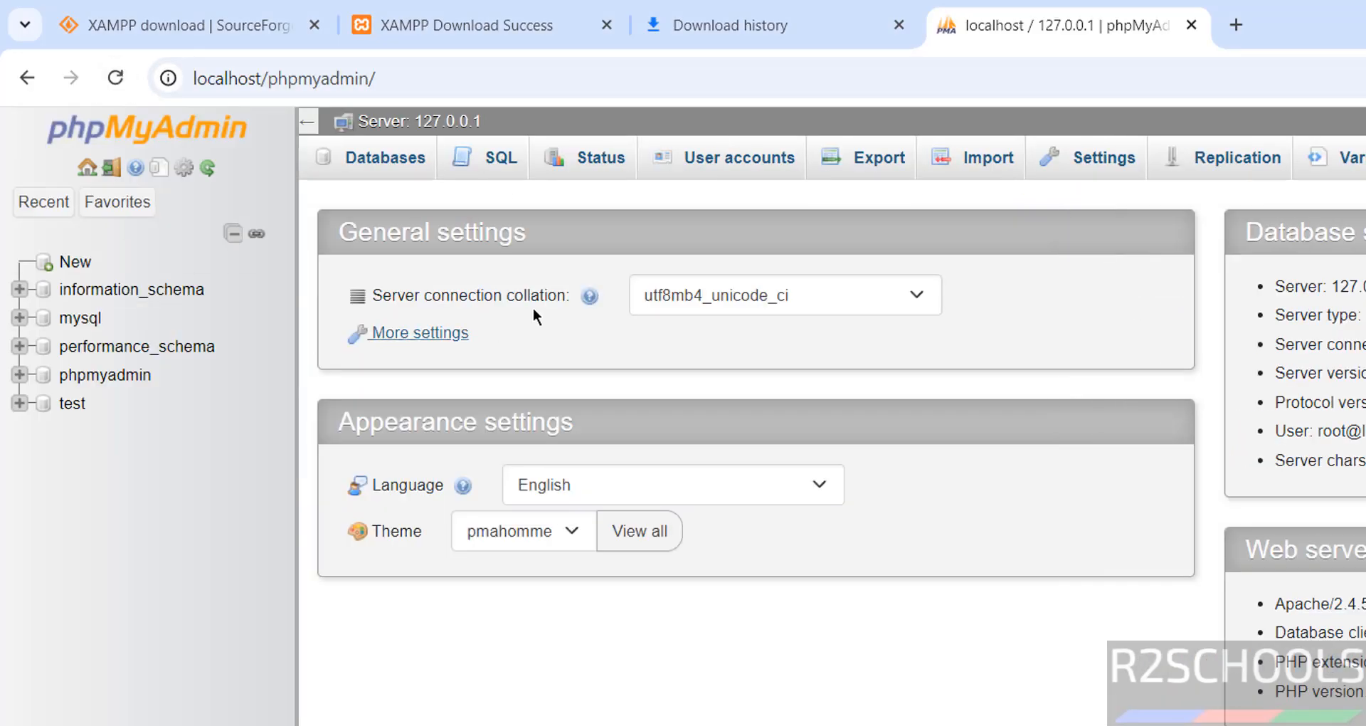
{"action": "left_click", "coordinate": [21, 81]}
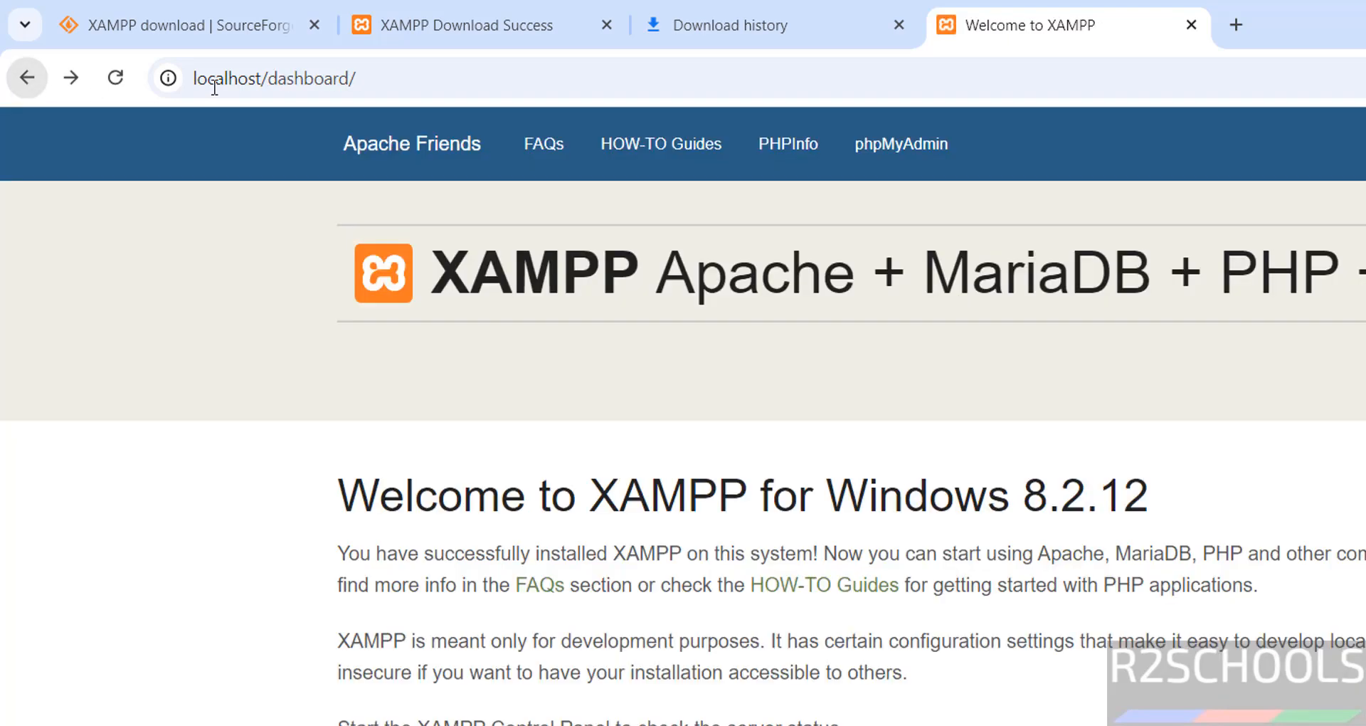
{"action": "left_click", "coordinate": [896, 146]}
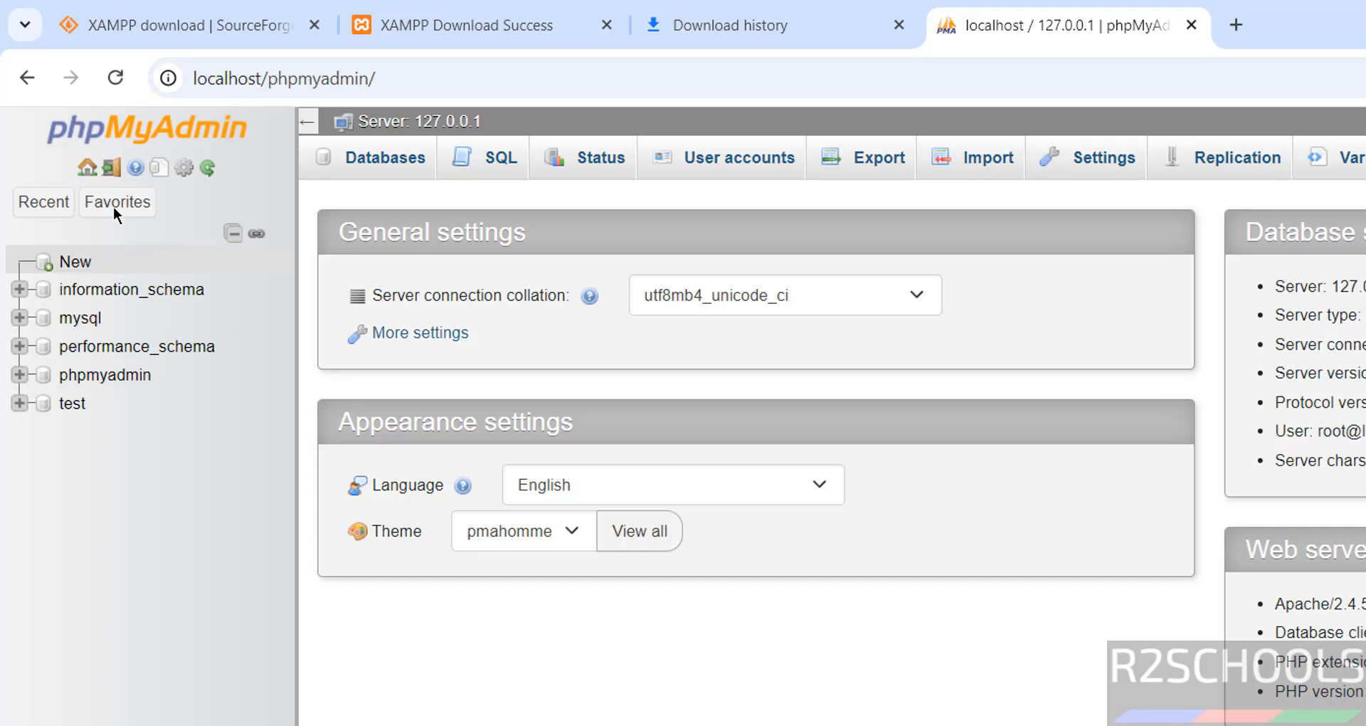
Create a new database named r2schools in phpMyAdmin with the default collation
{"action": "left_click", "coordinate": [69, 270]}
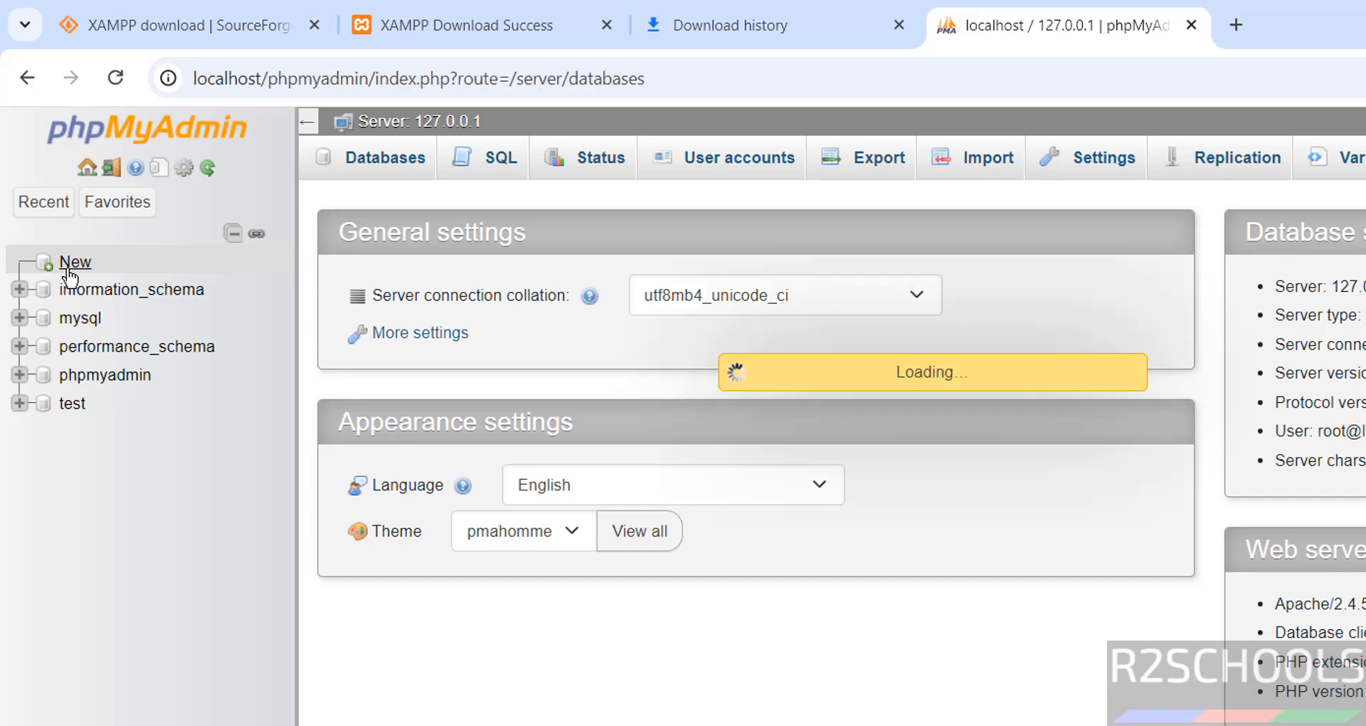
{"action": "left_click", "coordinate": [436, 377]}
{"action": "type", "text": "r"}
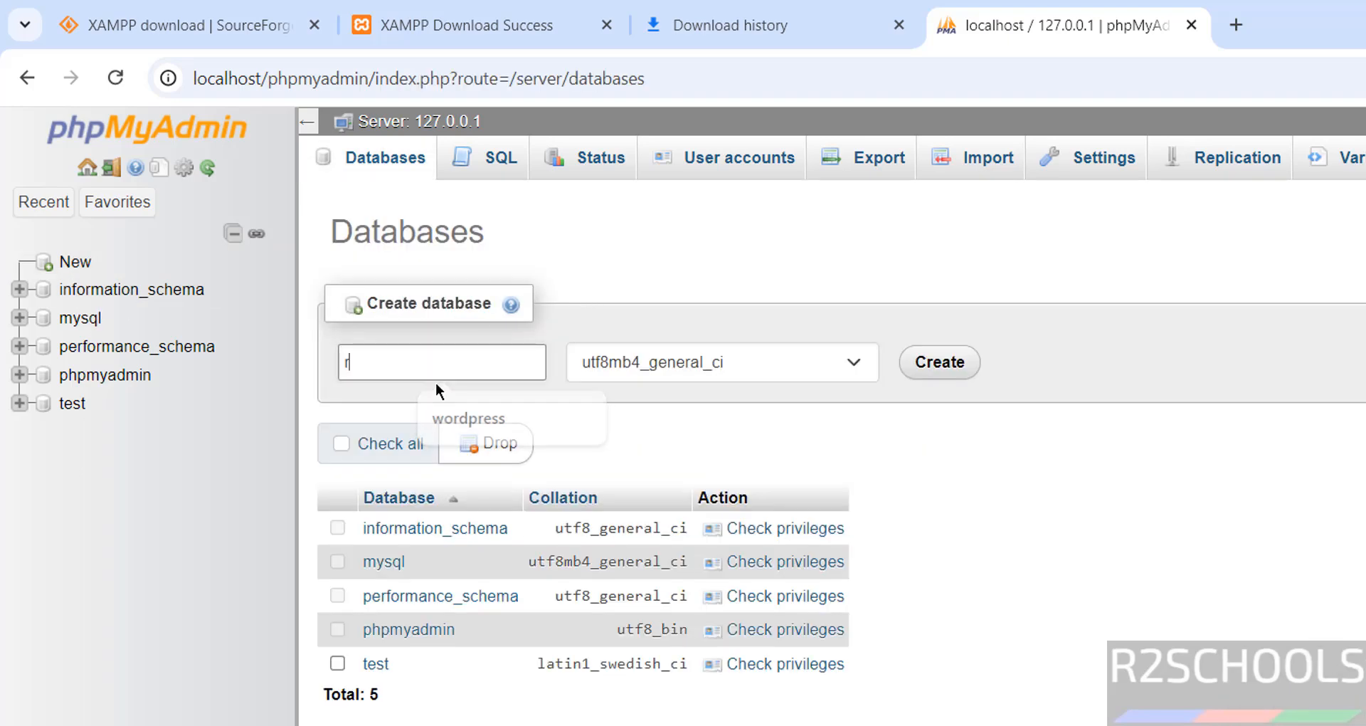
{"action": "type", "text": "2schools"}
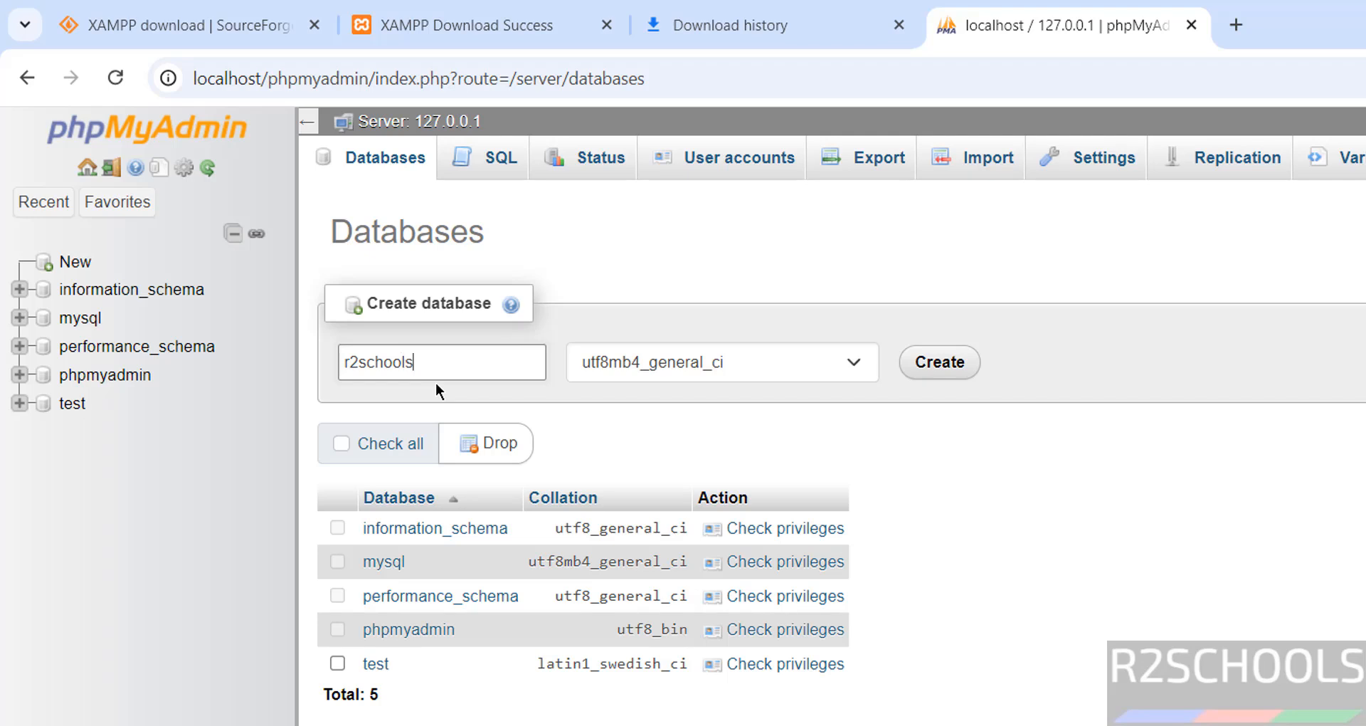
{"action": "left_click", "coordinate": [922, 362]}
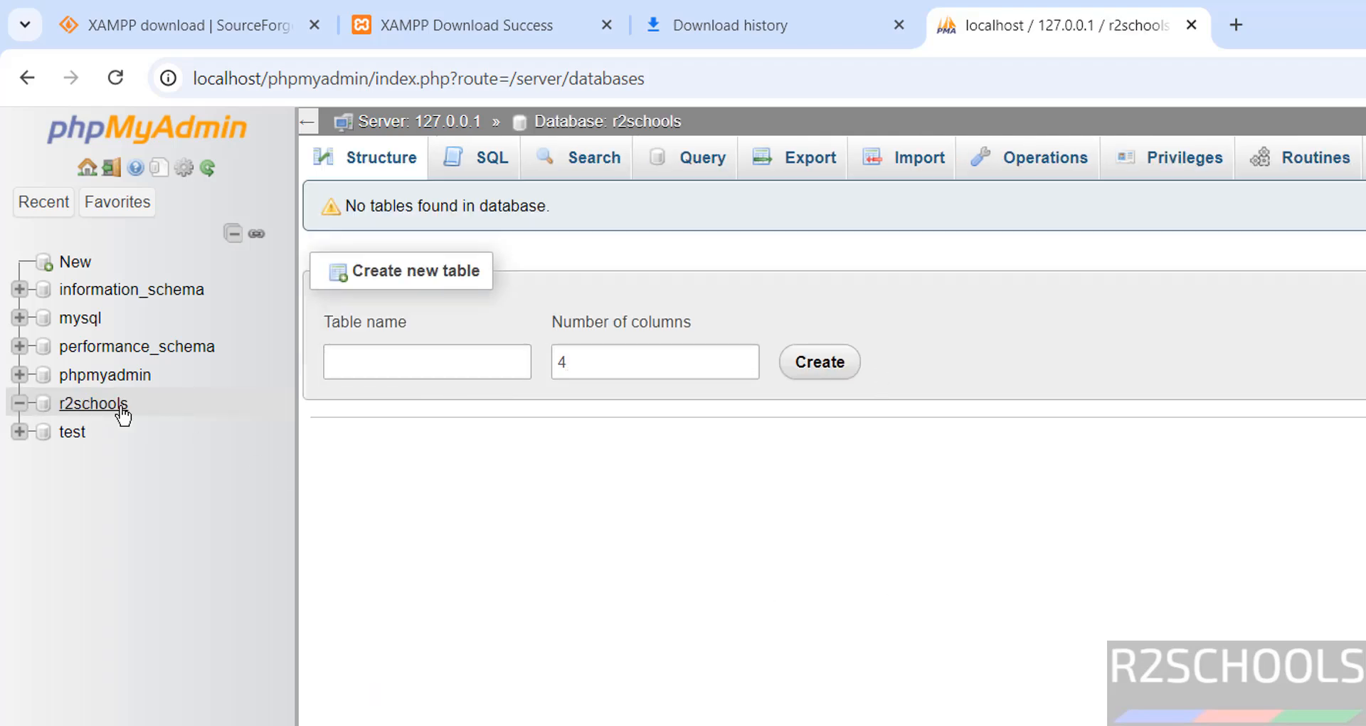
Run the query "create database testdb" from the r2schools database's multi-table query editor and refresh the database list
{"action": "left_click", "coordinate": [695, 158]}
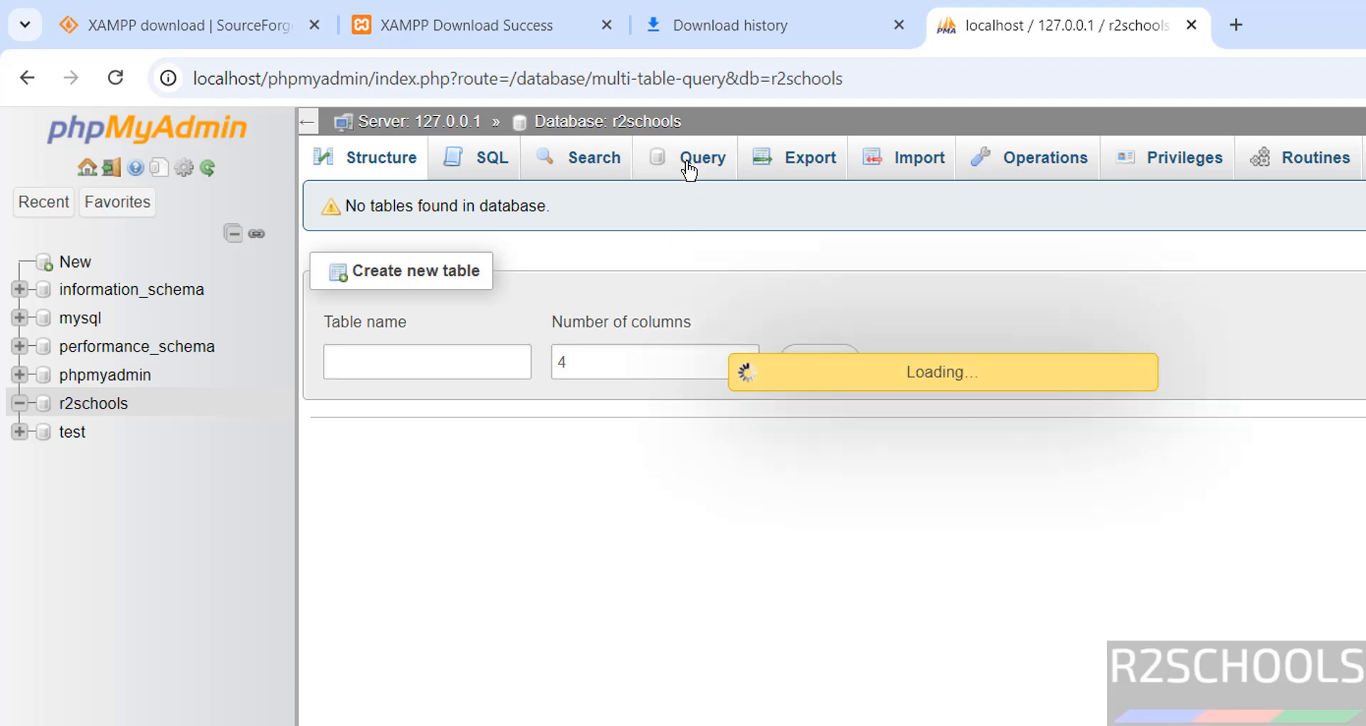
{"action": "left_click", "coordinate": [502, 611]}
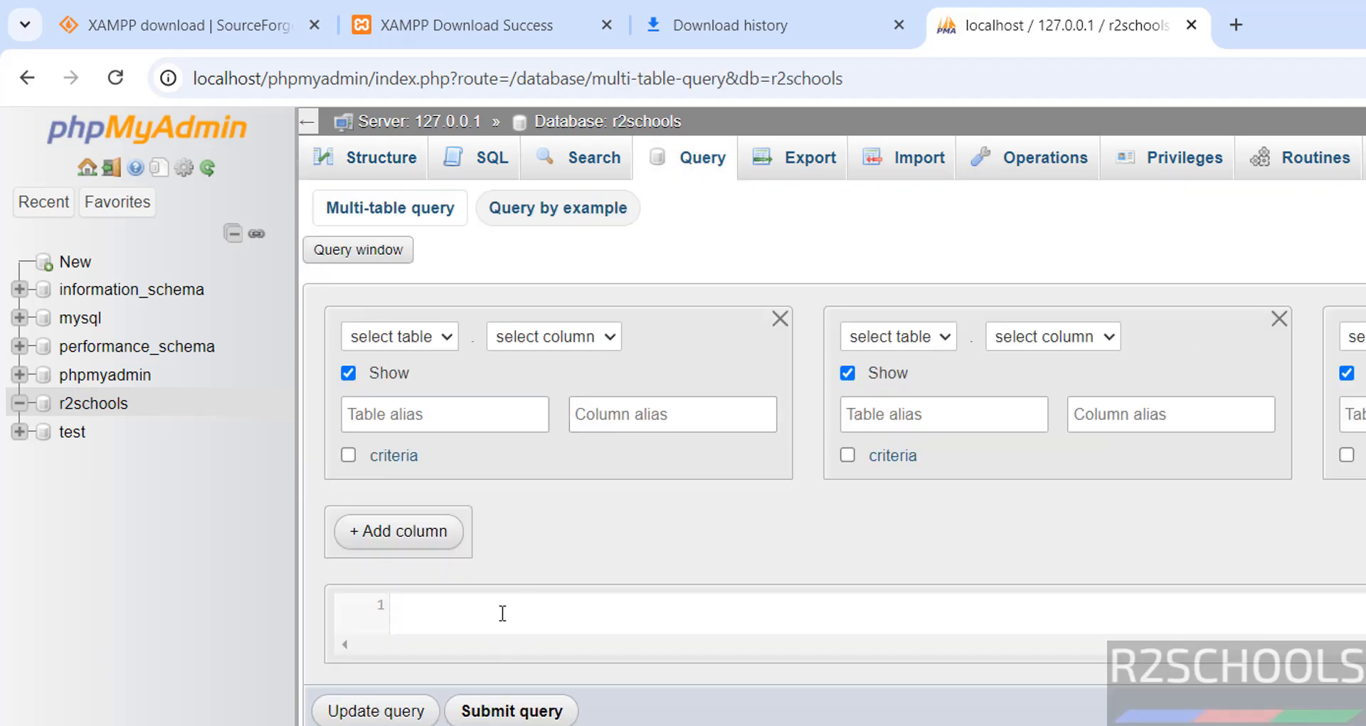
{"action": "type", "text": "create database"}
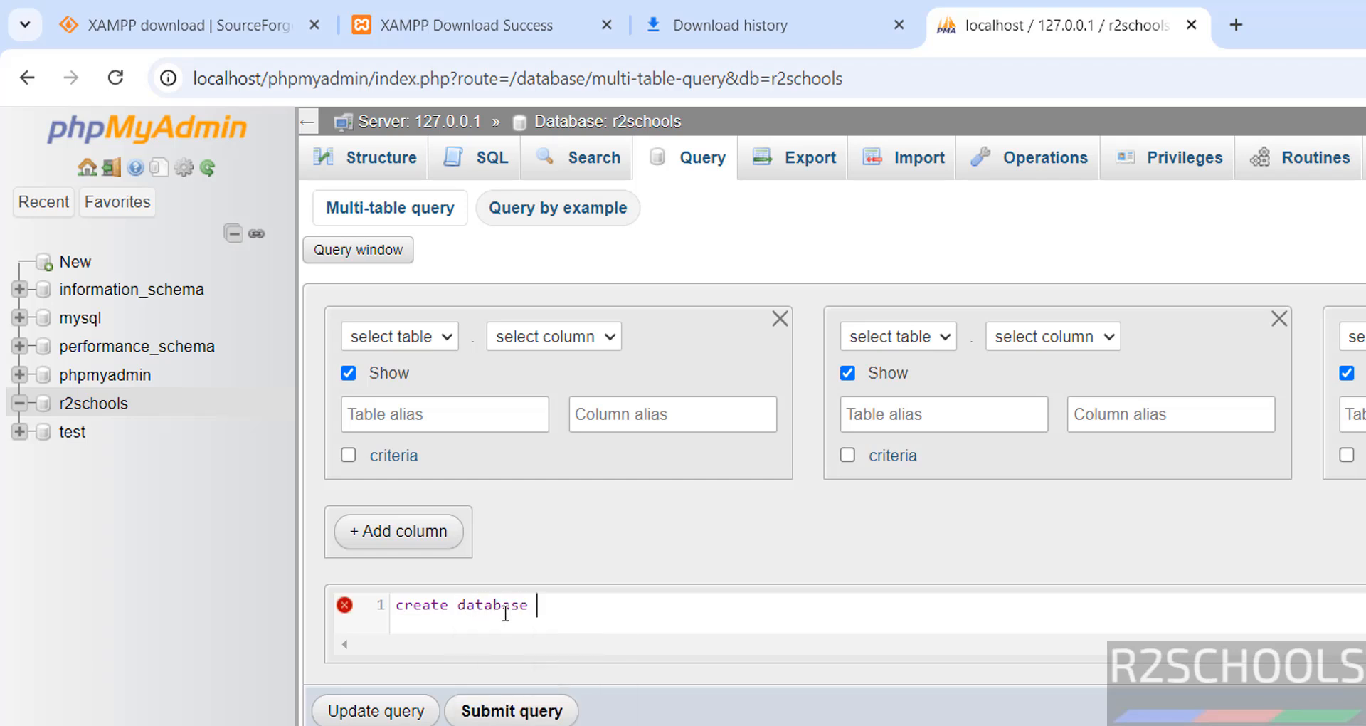
{"action": "type", "text": " testdb"}
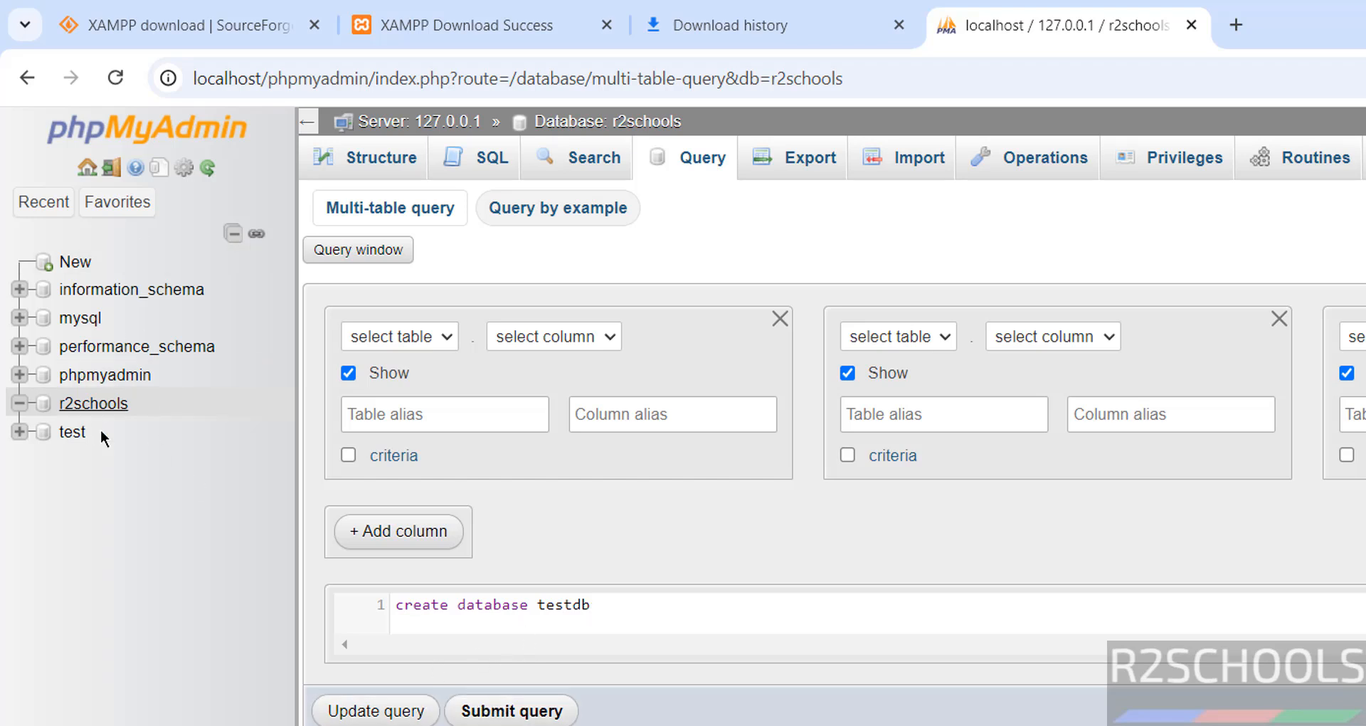
{"action": "left_click", "coordinate": [208, 170]}
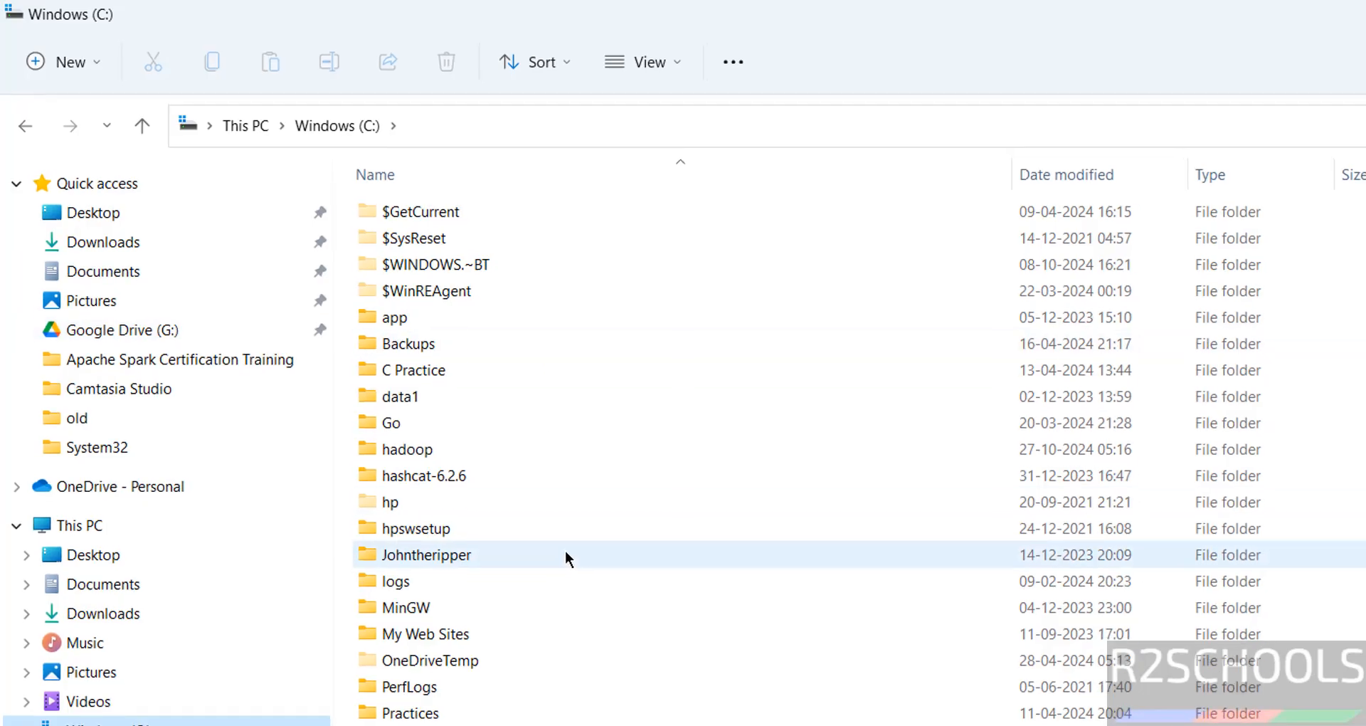
Open the htdocs folder inside the xampp folder on drive C in File Explorer
{"action": "scroll", "coordinate": [565, 551], "scroll_direction": "down", "scroll_amount": 4}
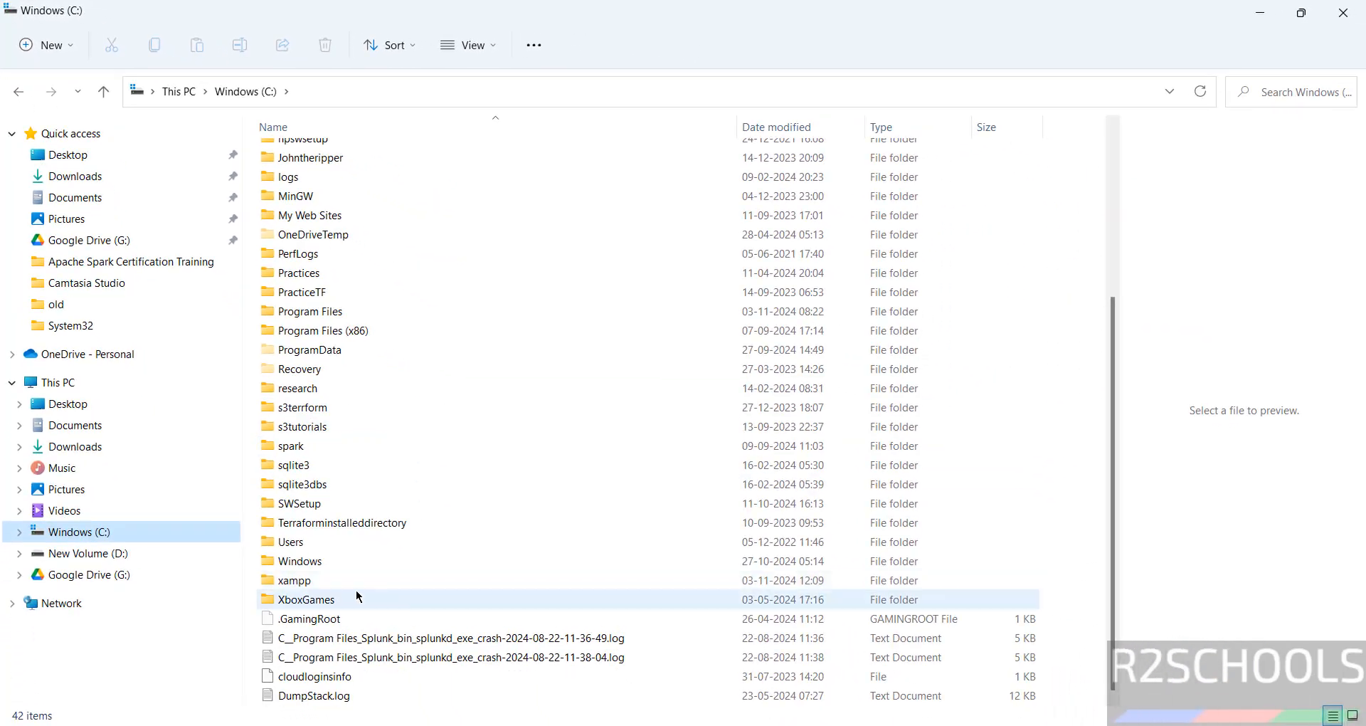
{"action": "double_click", "coordinate": [399, 651]}
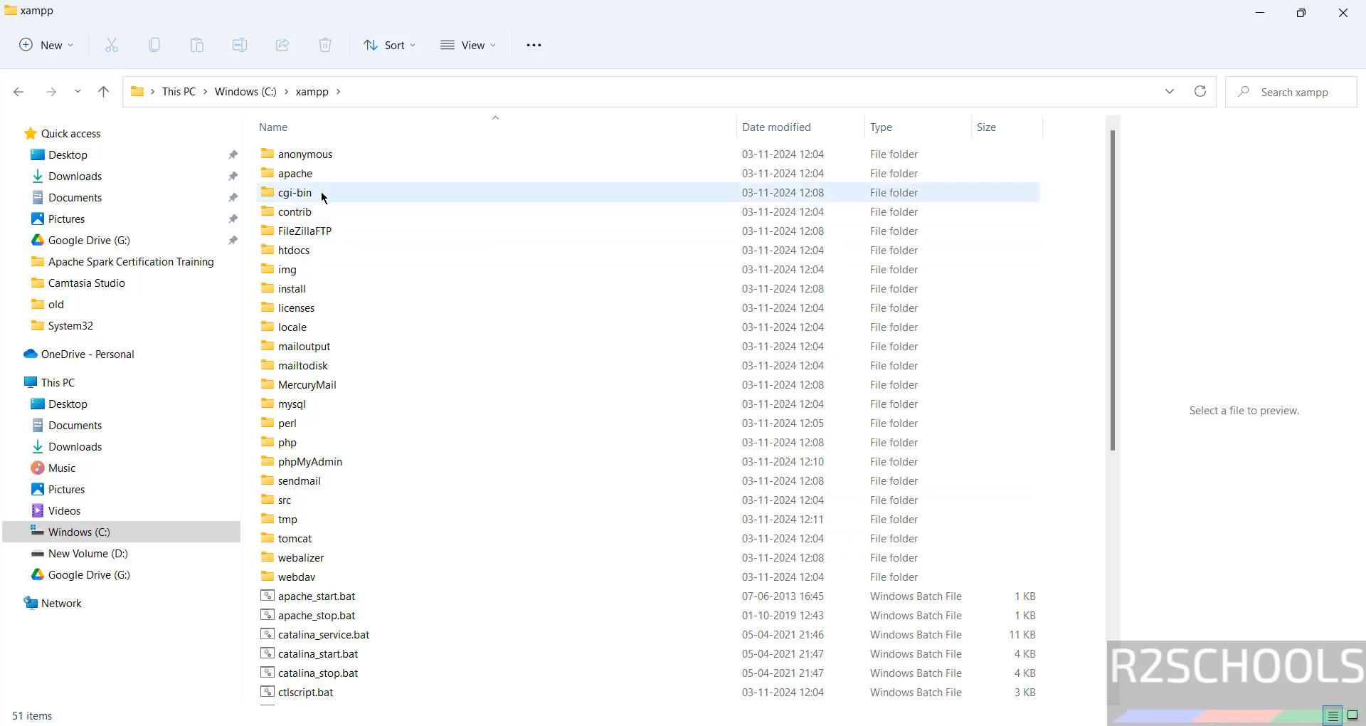
{"action": "double_click", "coordinate": [318, 253]}
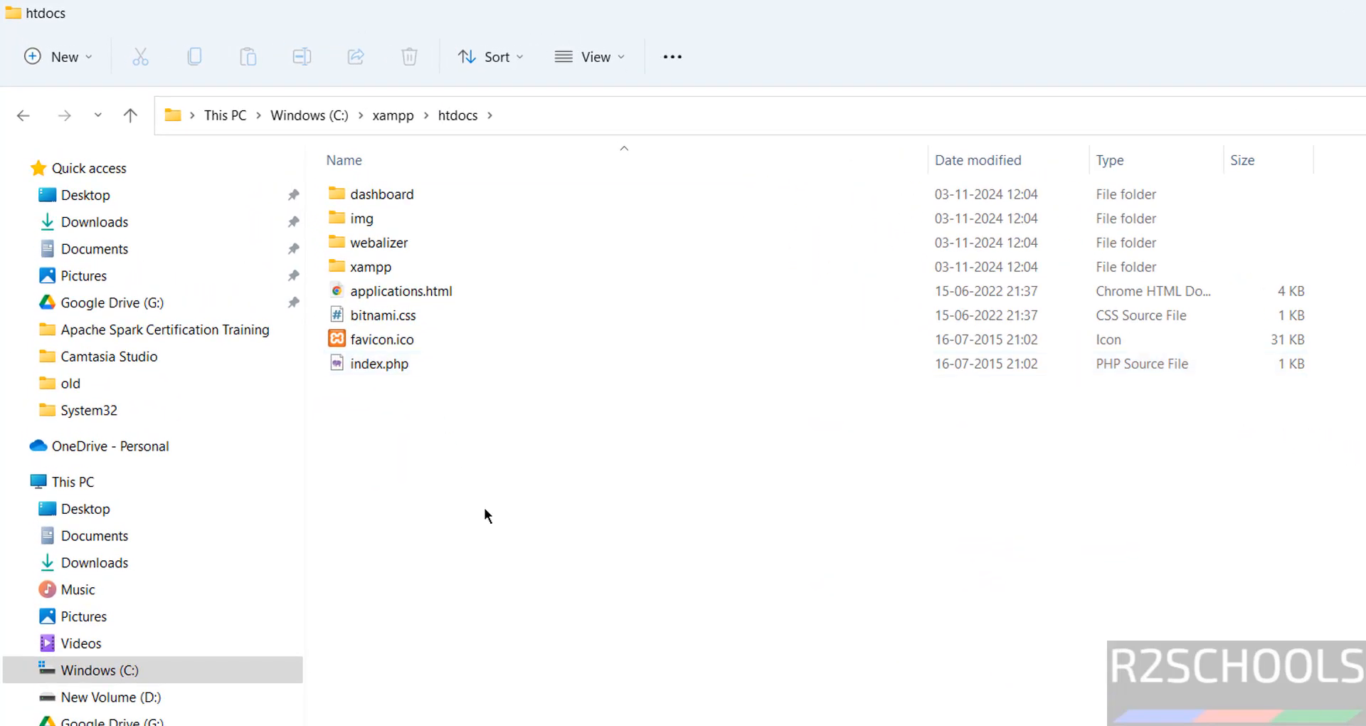
Create a new text document in htdocs and name it helloworld.php, accepting the extension change
{"action": "right_click", "coordinate": [484, 506]}
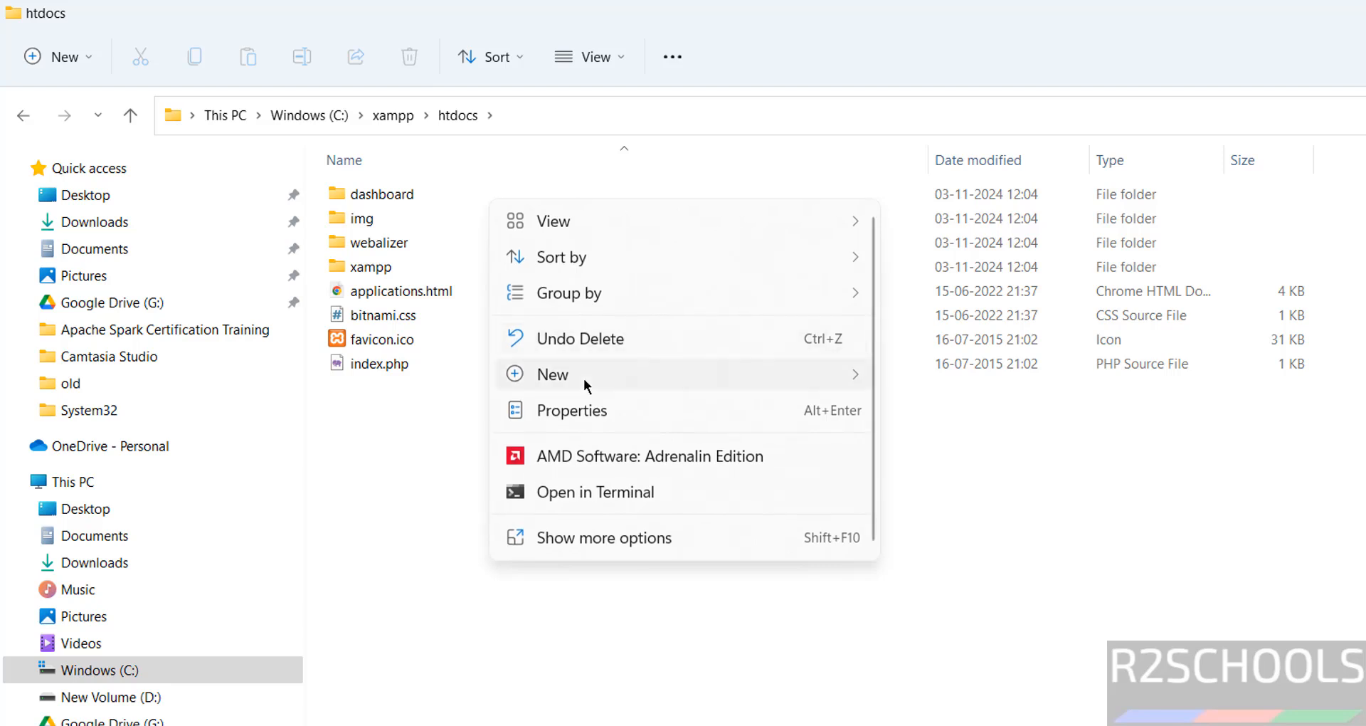
{"action": "mouse_move", "coordinate": [585, 385]}
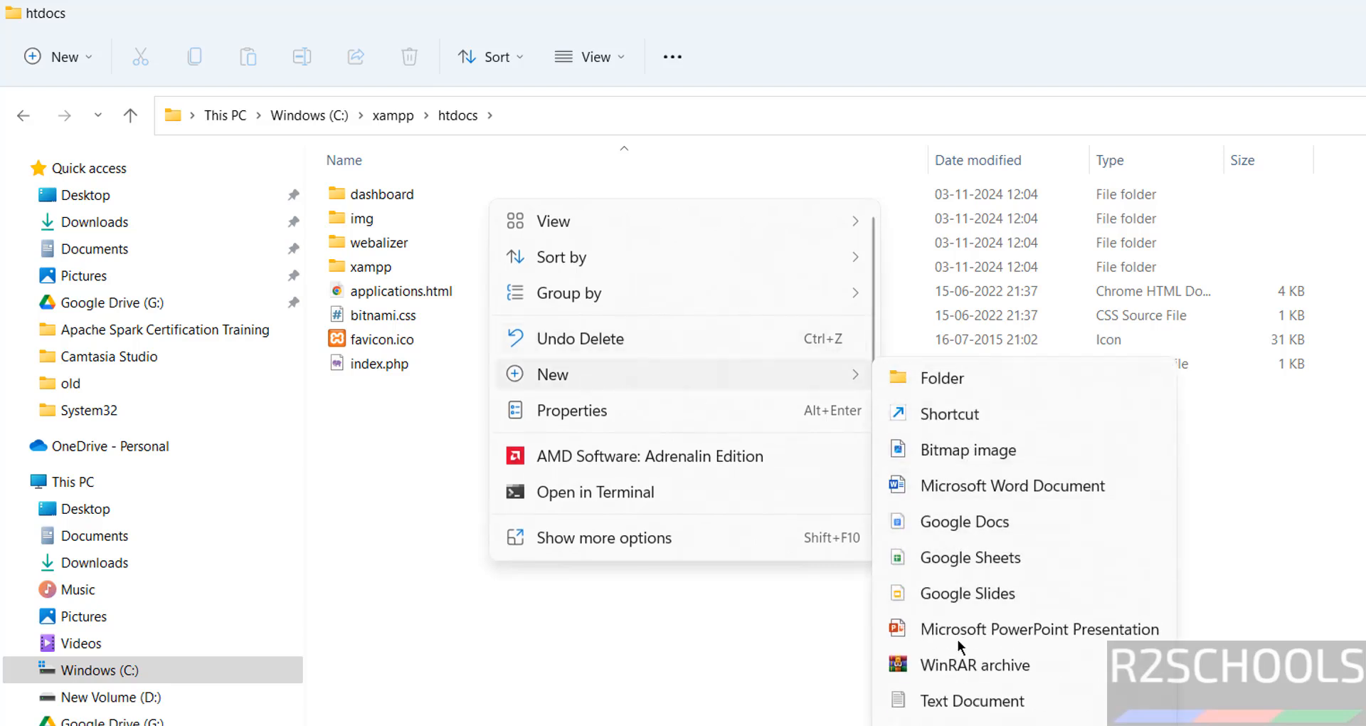
{"action": "left_click", "coordinate": [968, 701]}
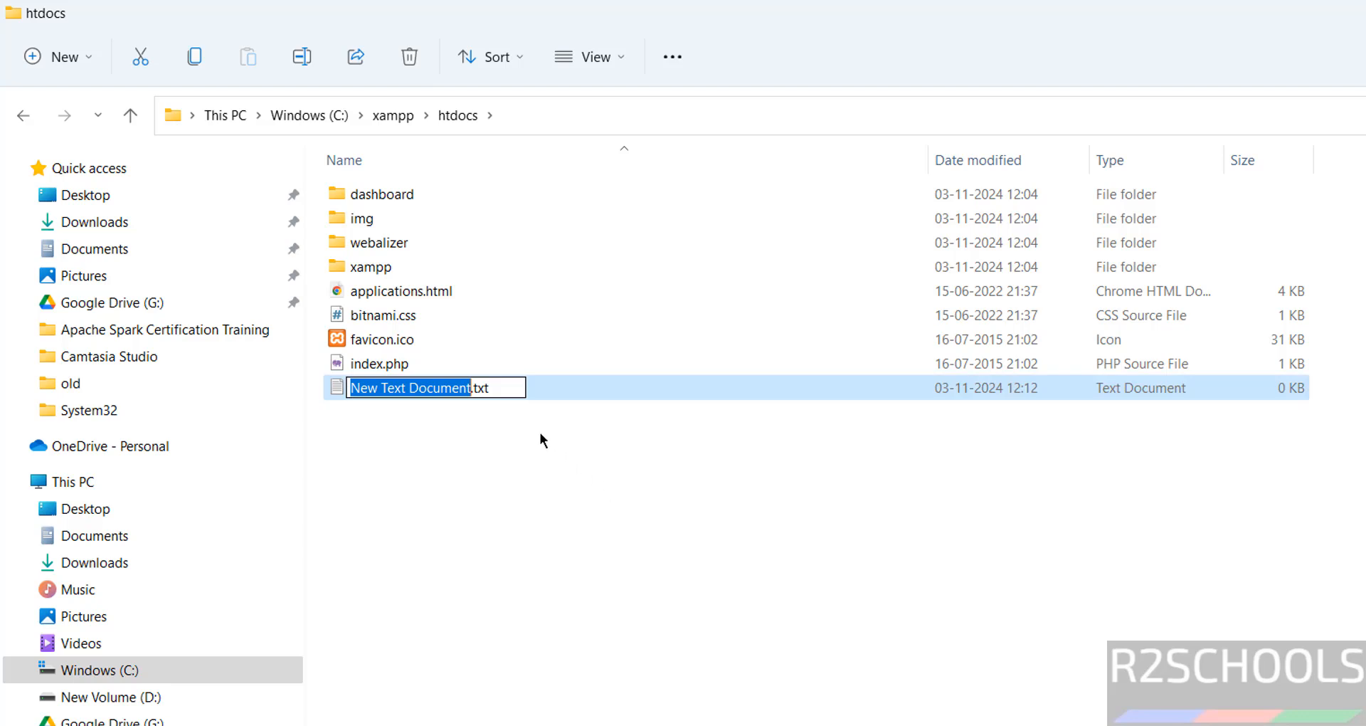
{"action": "left_click", "coordinate": [489, 387]}
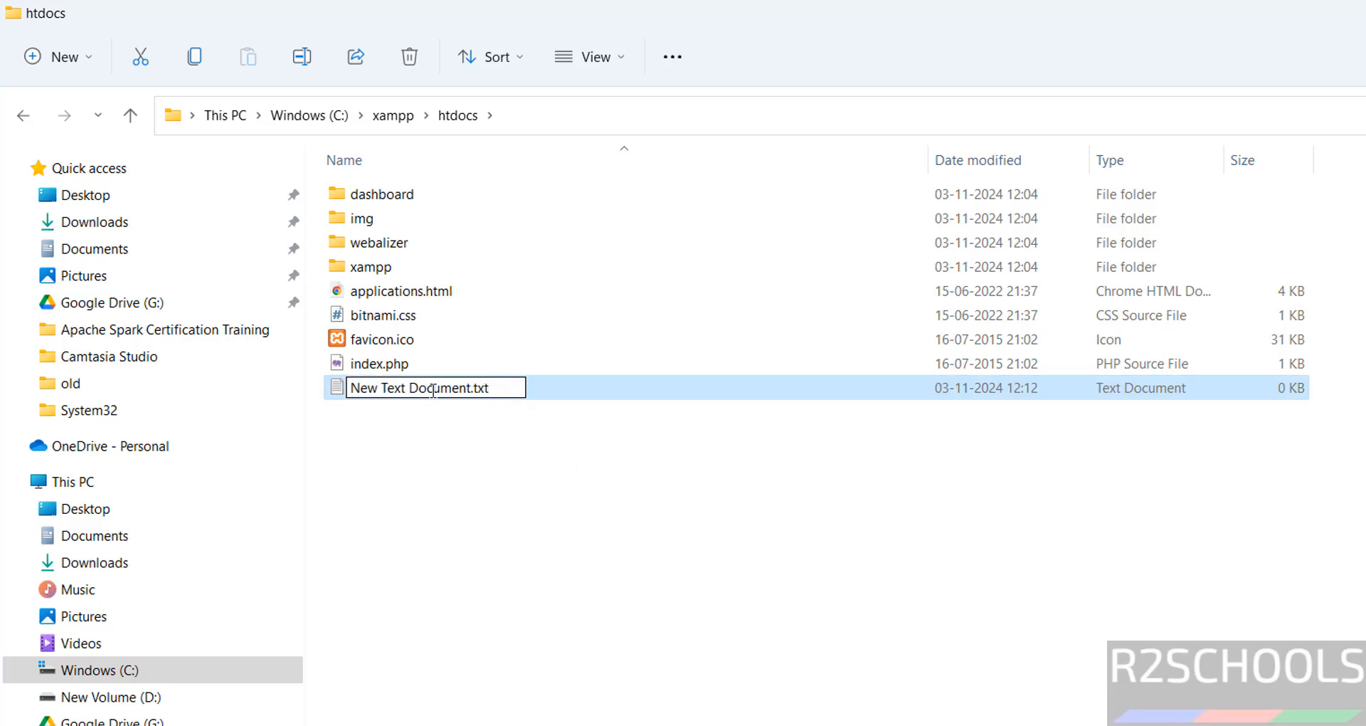
{"action": "left_click_drag", "start_coordinate": [491, 389], "coordinate": [314, 391]}
{"action": "type", "text": "hell"}
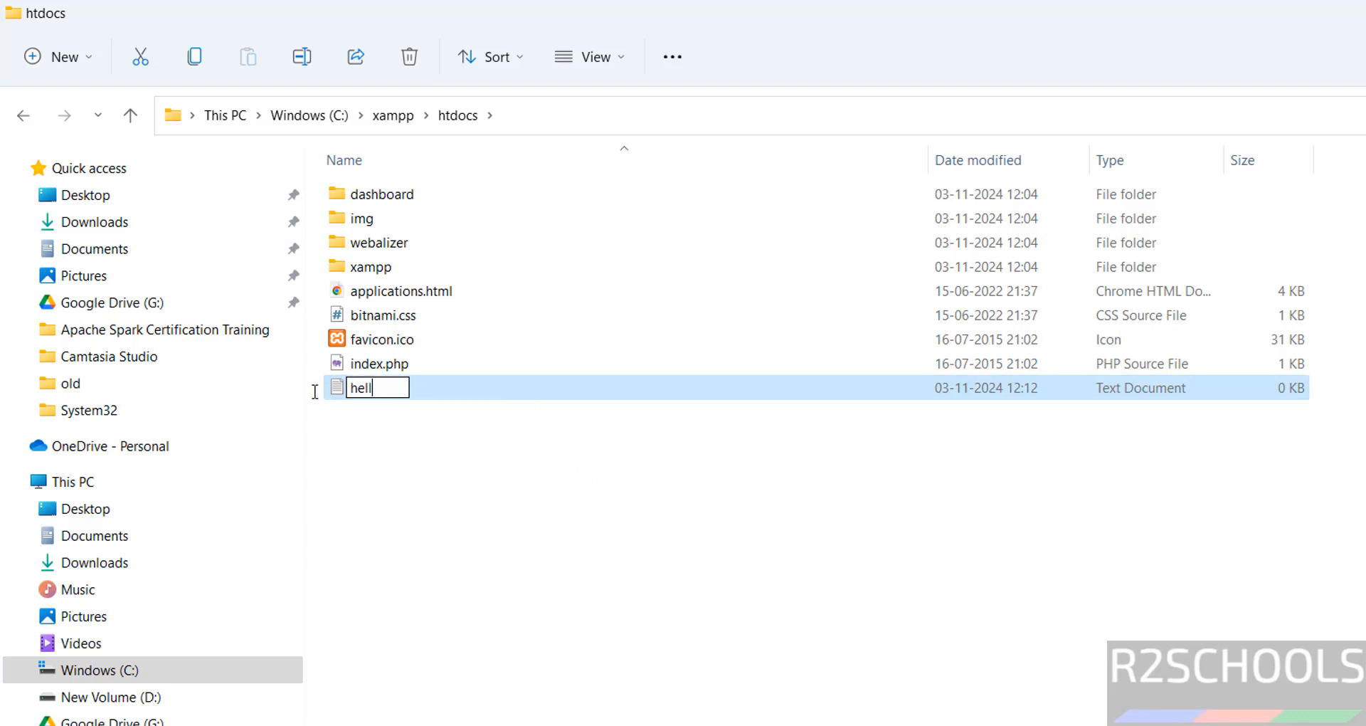
{"action": "type", "text": "oworld.php"}
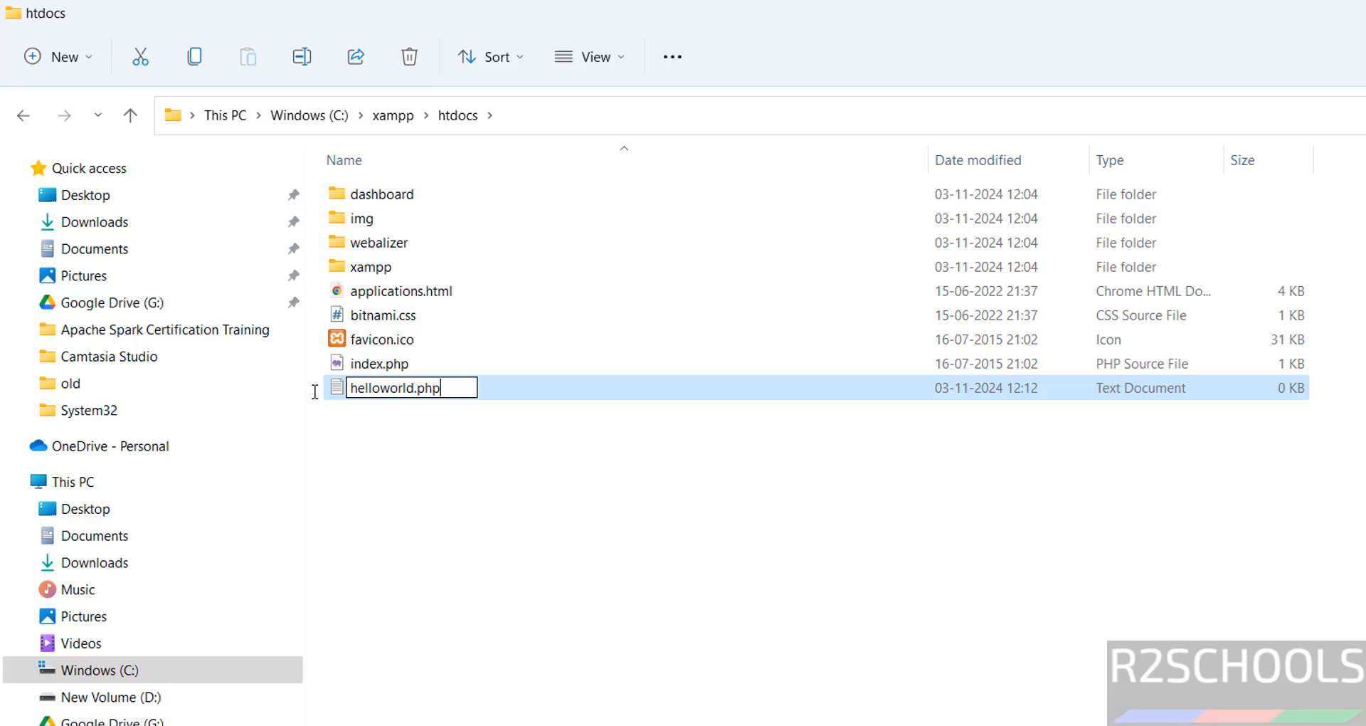
{"action": "key", "text": "Return"}
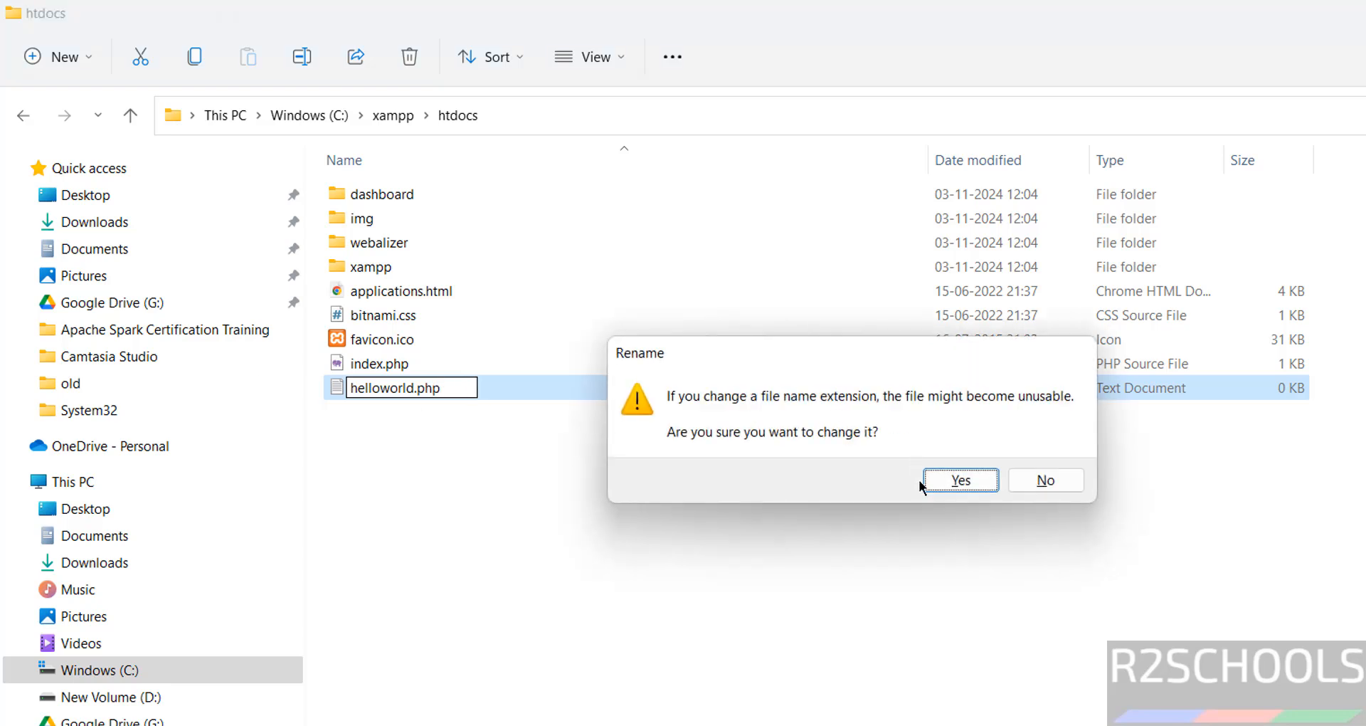
{"action": "left_click", "coordinate": [960, 480]}
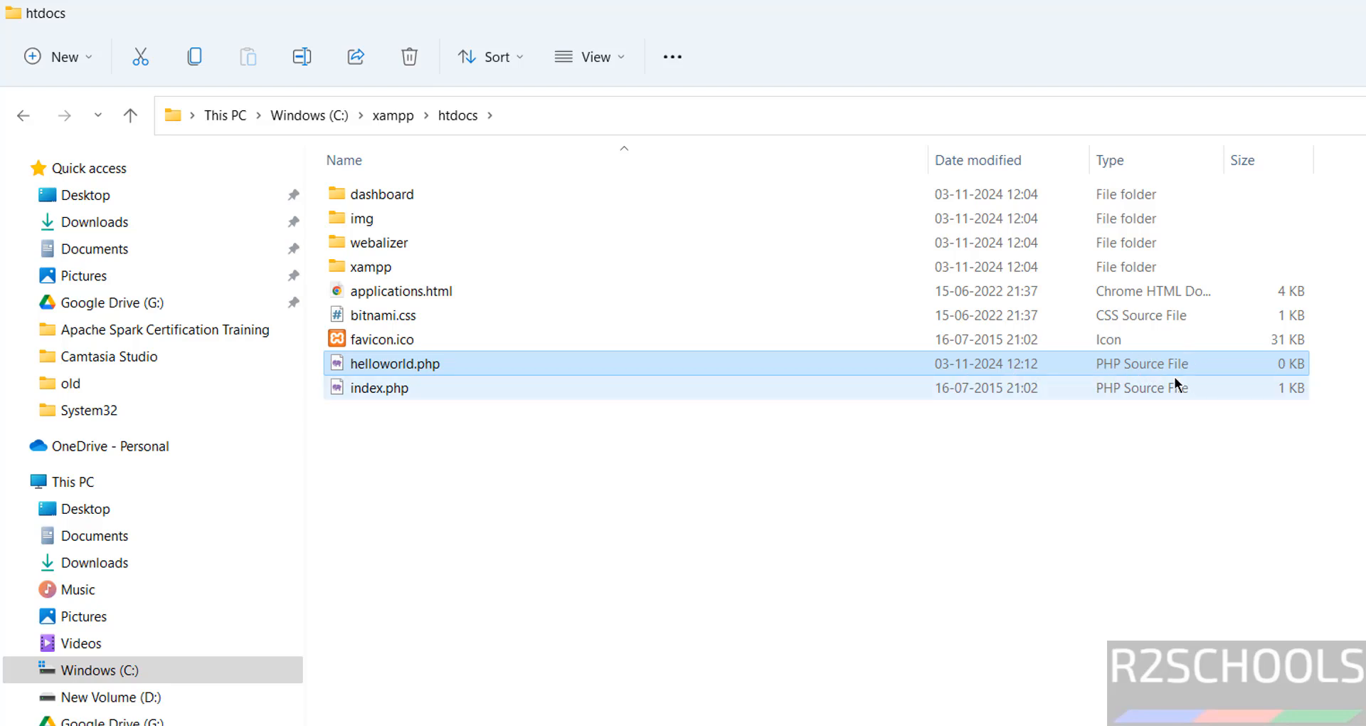
Open helloworld.php from the htdocs folder in Visual Studio Code
{"action": "right_click", "coordinate": [421, 364]}
{"action": "mouse_move", "coordinate": [527, 478]}
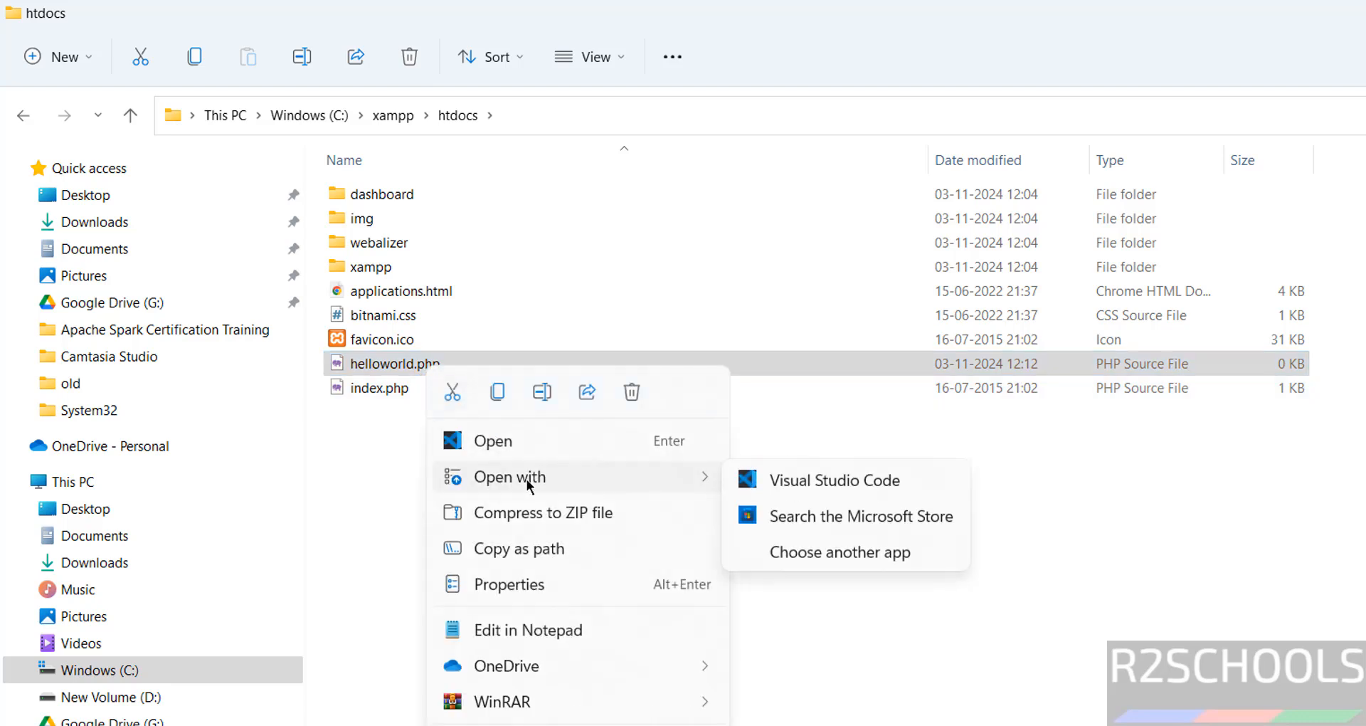
{"action": "left_click", "coordinate": [908, 479]}
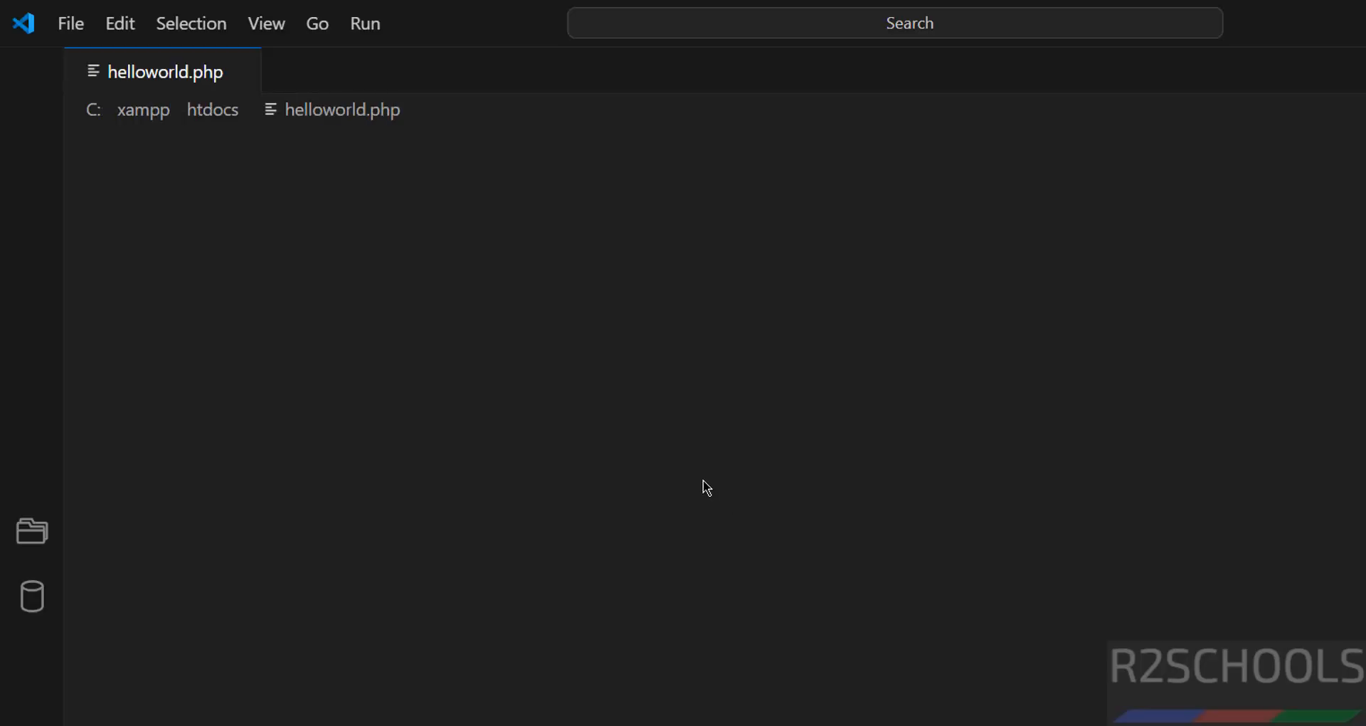
Write a PHP block in helloworld.php with echo 'Welcome to r2schools'; and echo 9+8; on separate lines, and save the file
{"action": "type", "text": "<?php"}
{"action": "key", "text": "Return"}
{"action": "type", "text": "ech"}
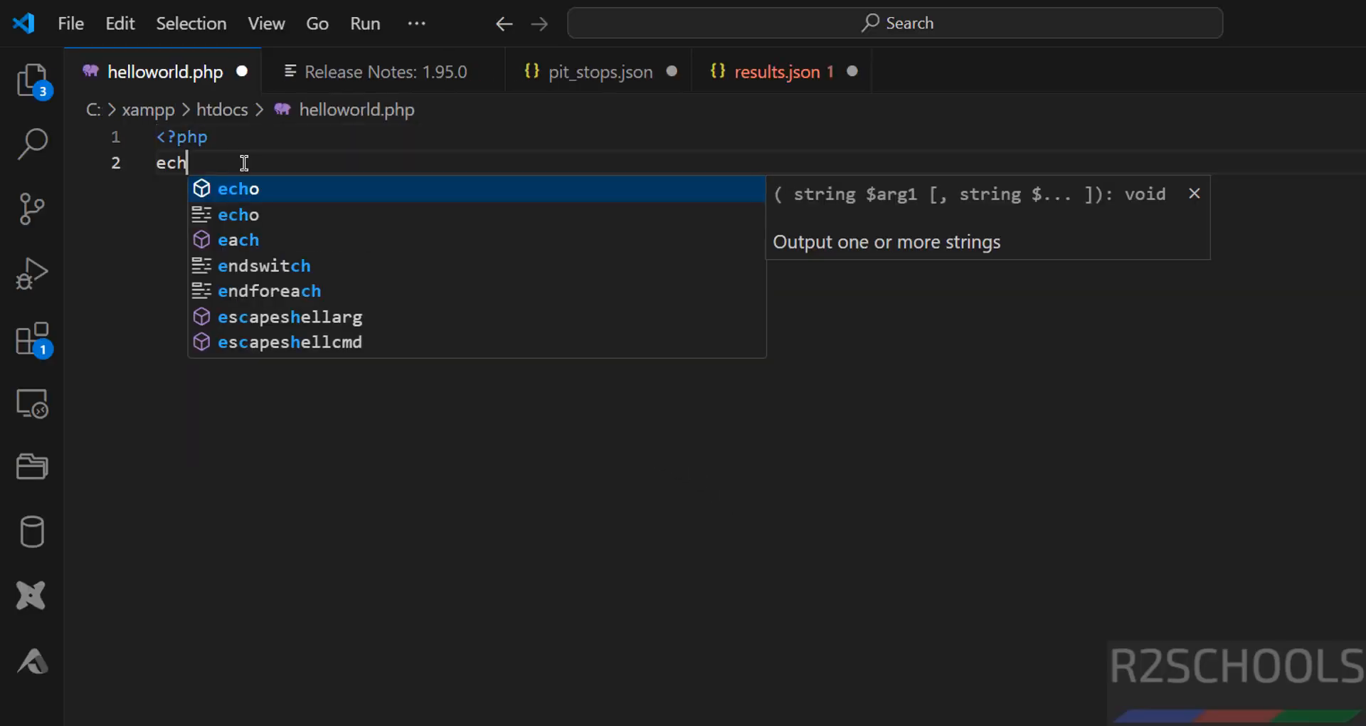
{"action": "type", "text": "o "}
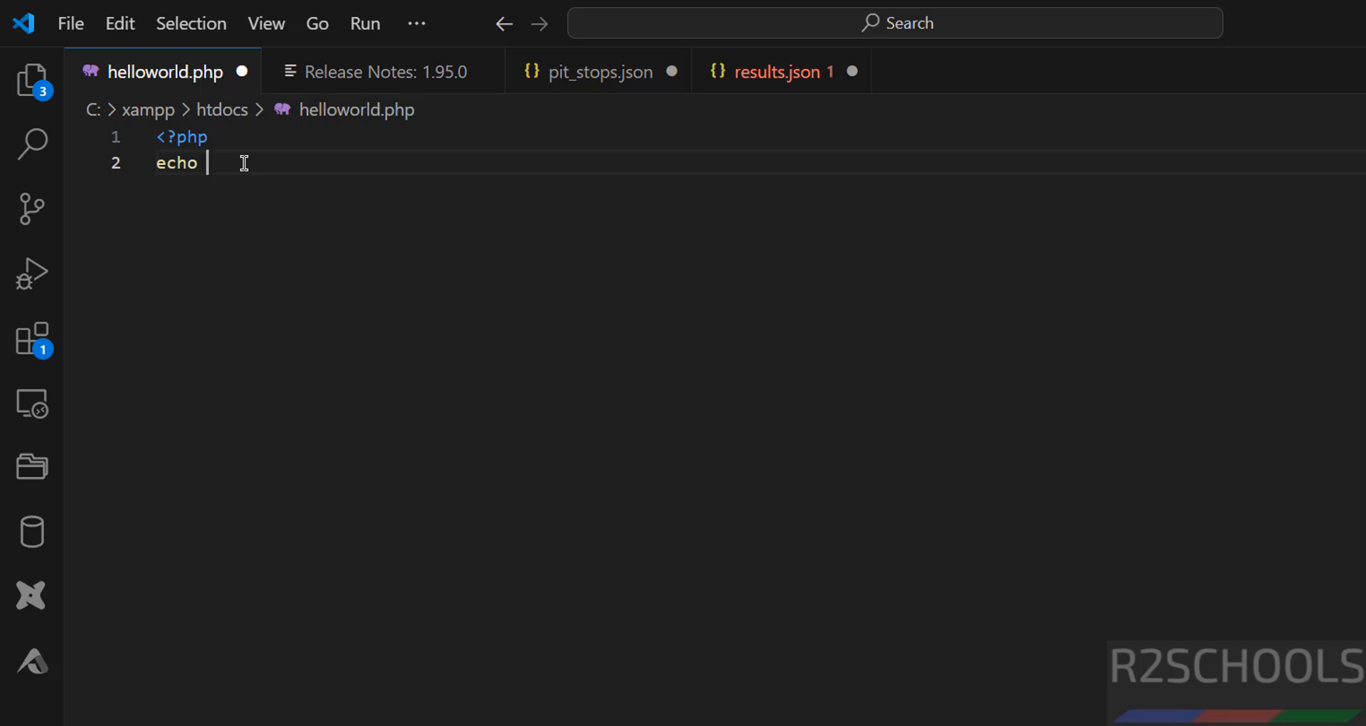
{"action": "type", "text": "'Welcome to r2schools';"}
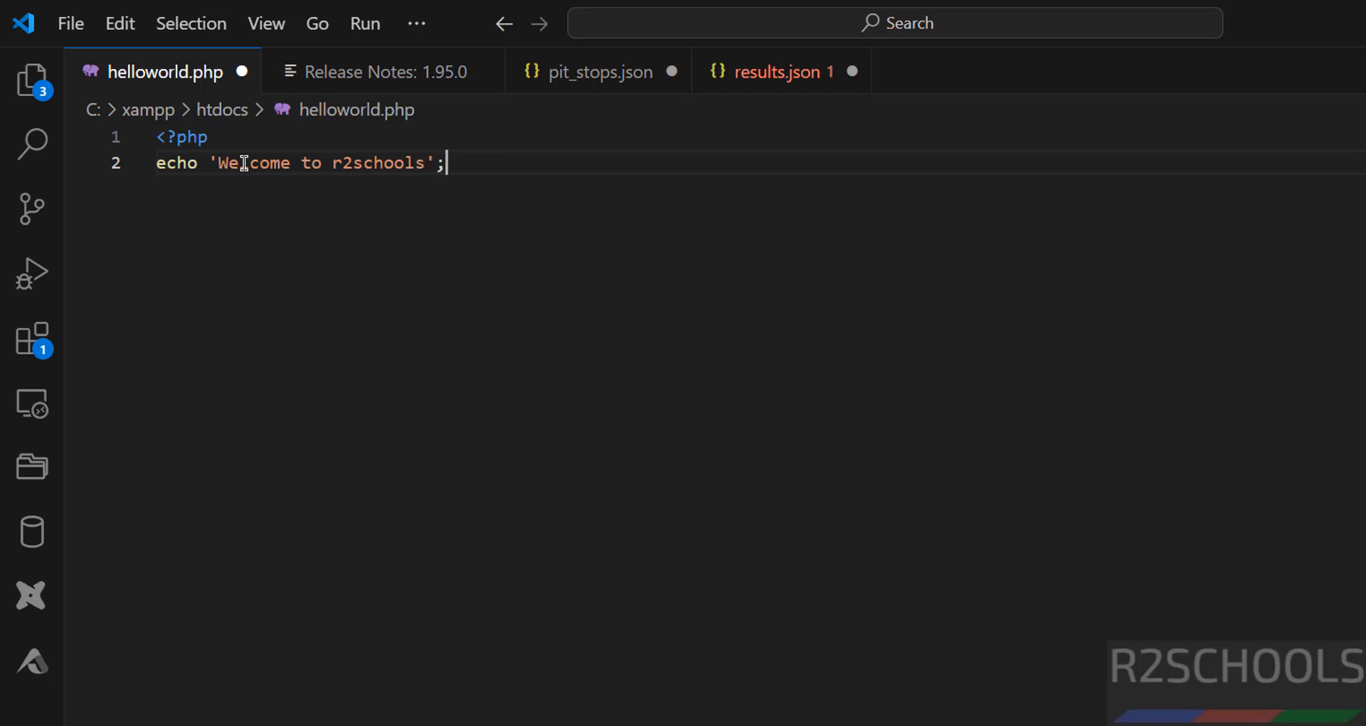
{"action": "key", "text": "Return"}
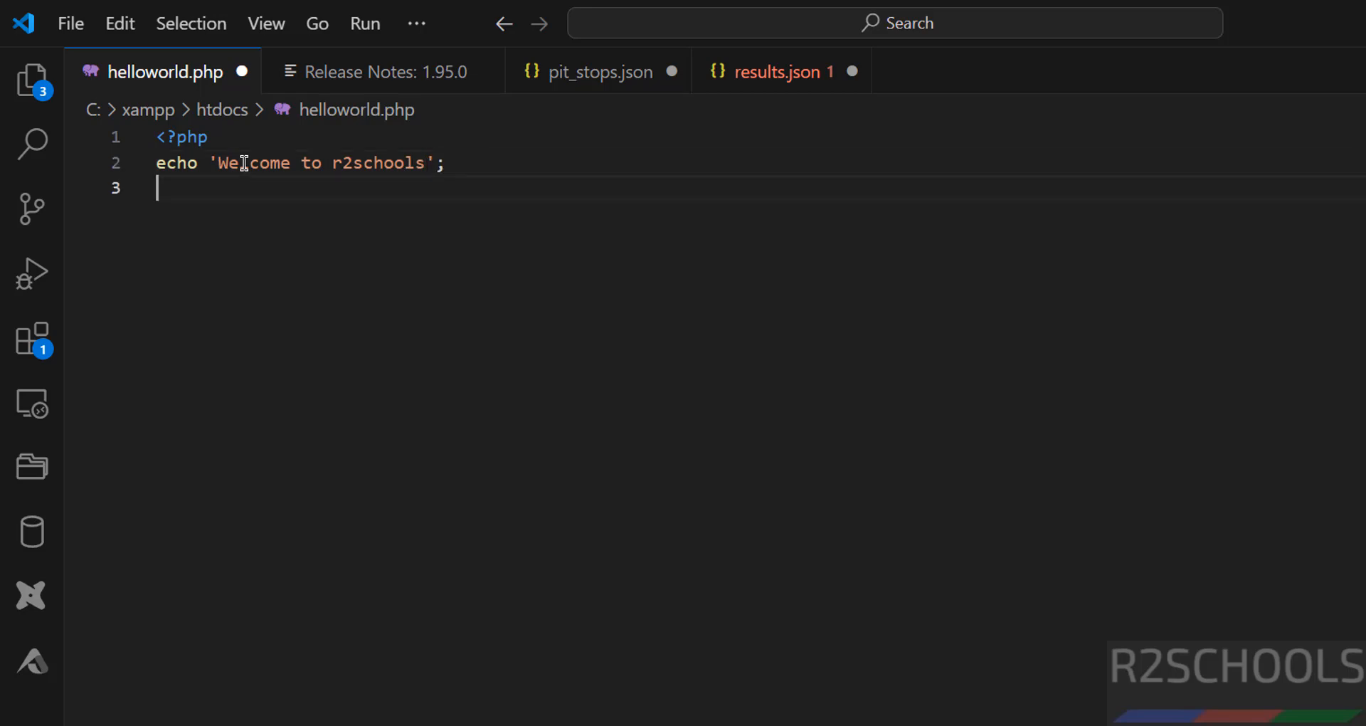
{"action": "type", "text": "echo 9+8;"}
{"action": "key", "text": "Return"}
{"action": "type", "text": "?>"}
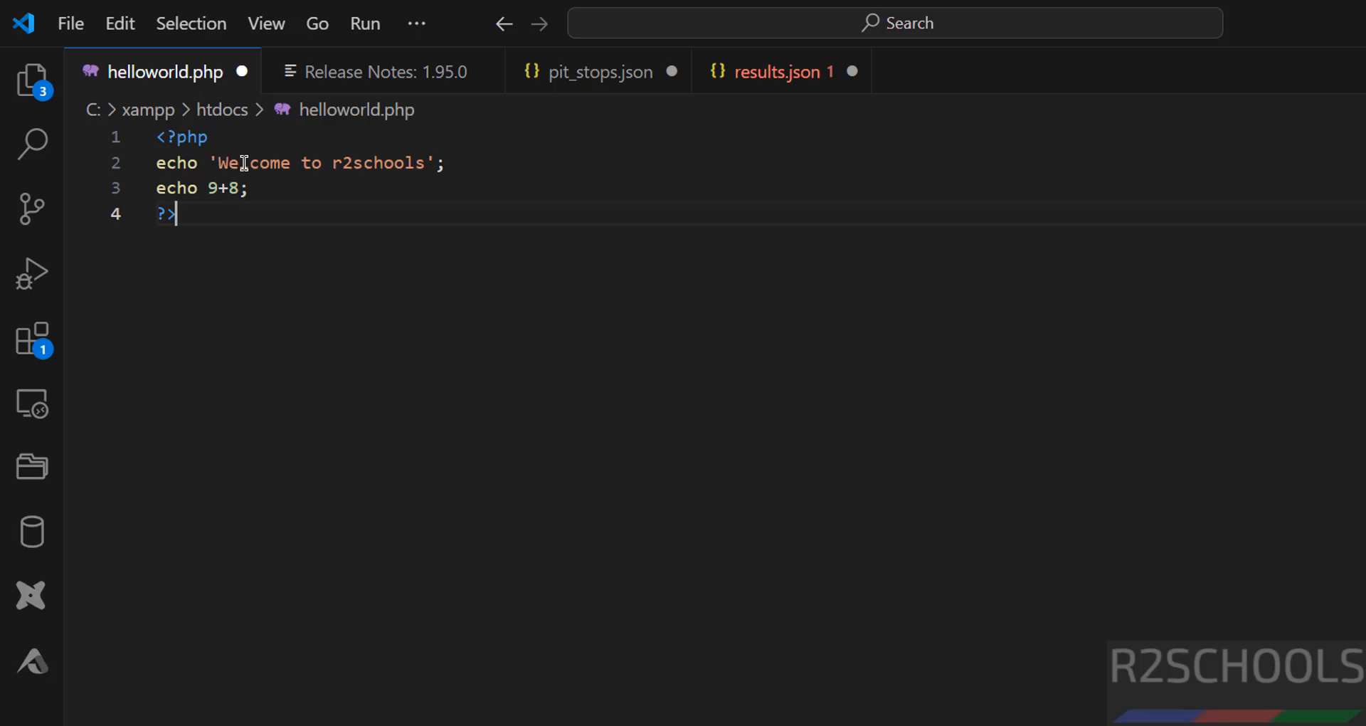
{"action": "key", "text": "ctrl+s"}
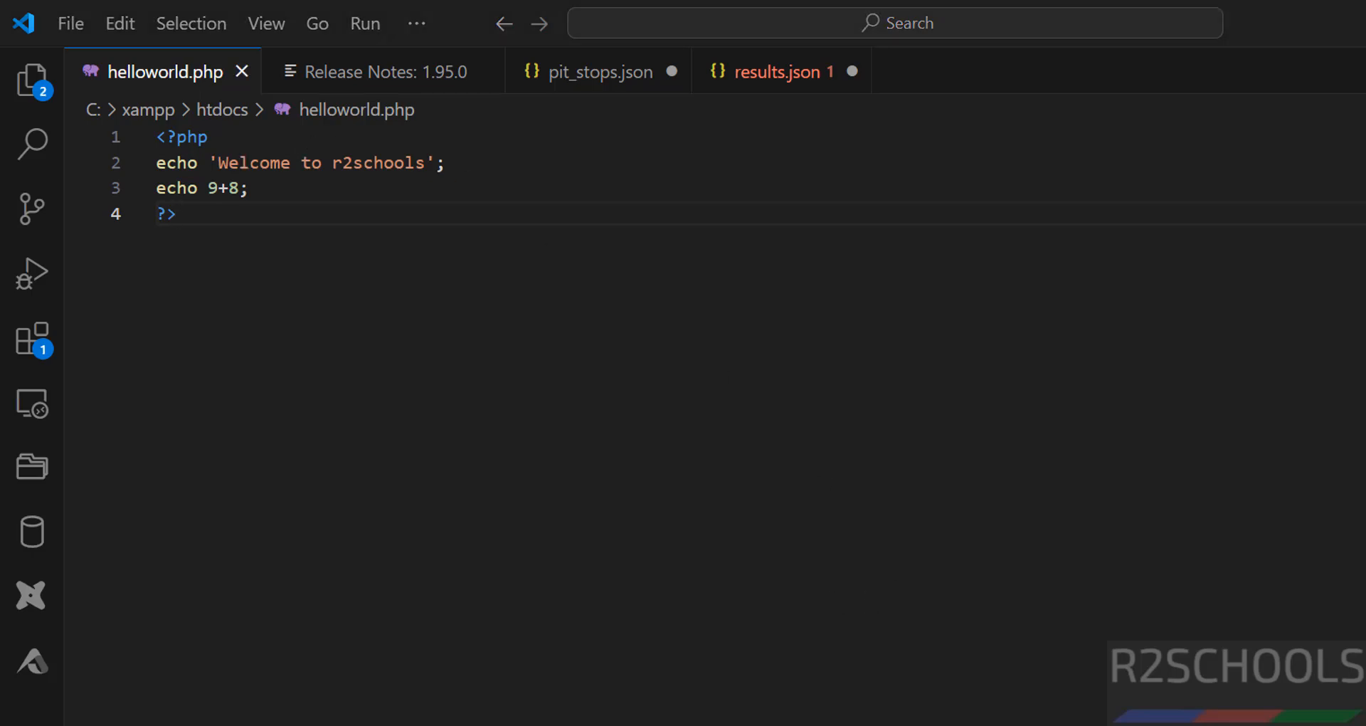
Switch to Chrome and open localhost/helloworld.php in a new browser tab
{"action": "key", "text": "alt+Tab"}
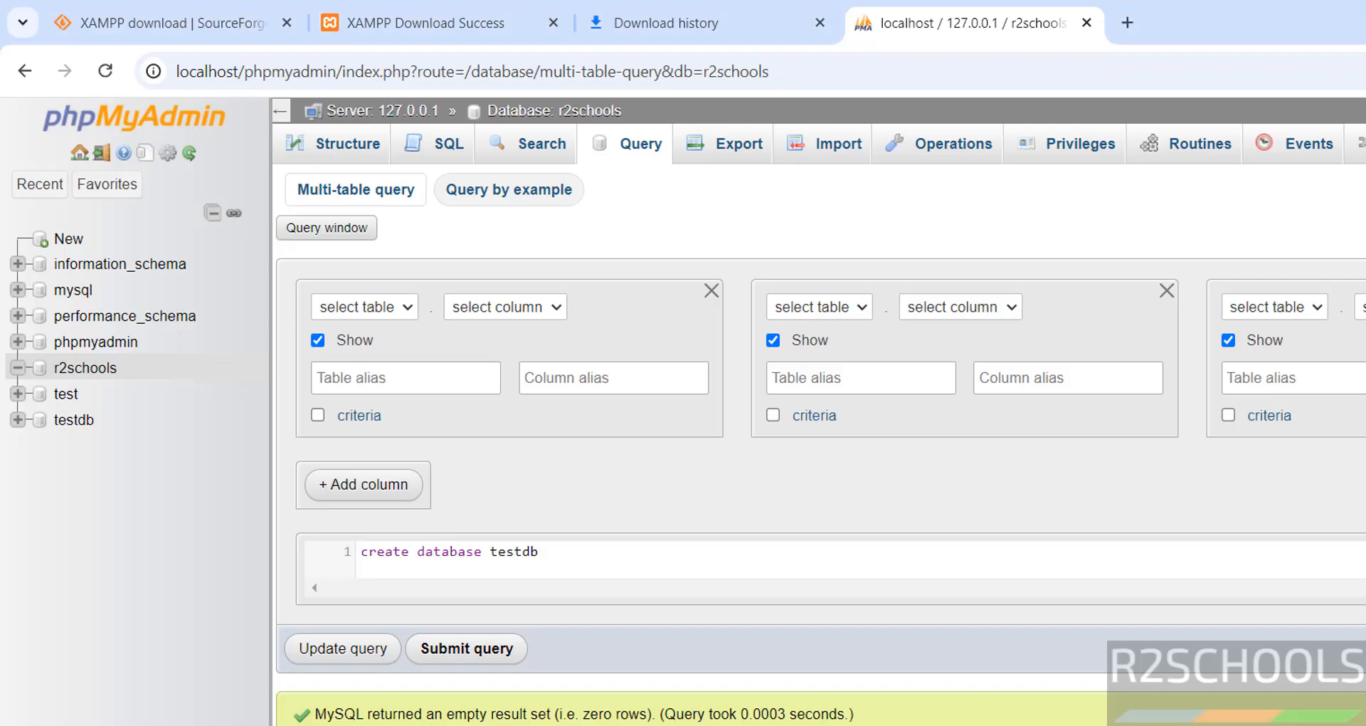
{"action": "left_click", "coordinate": [1124, 22]}
{"action": "type", "text": "local"}
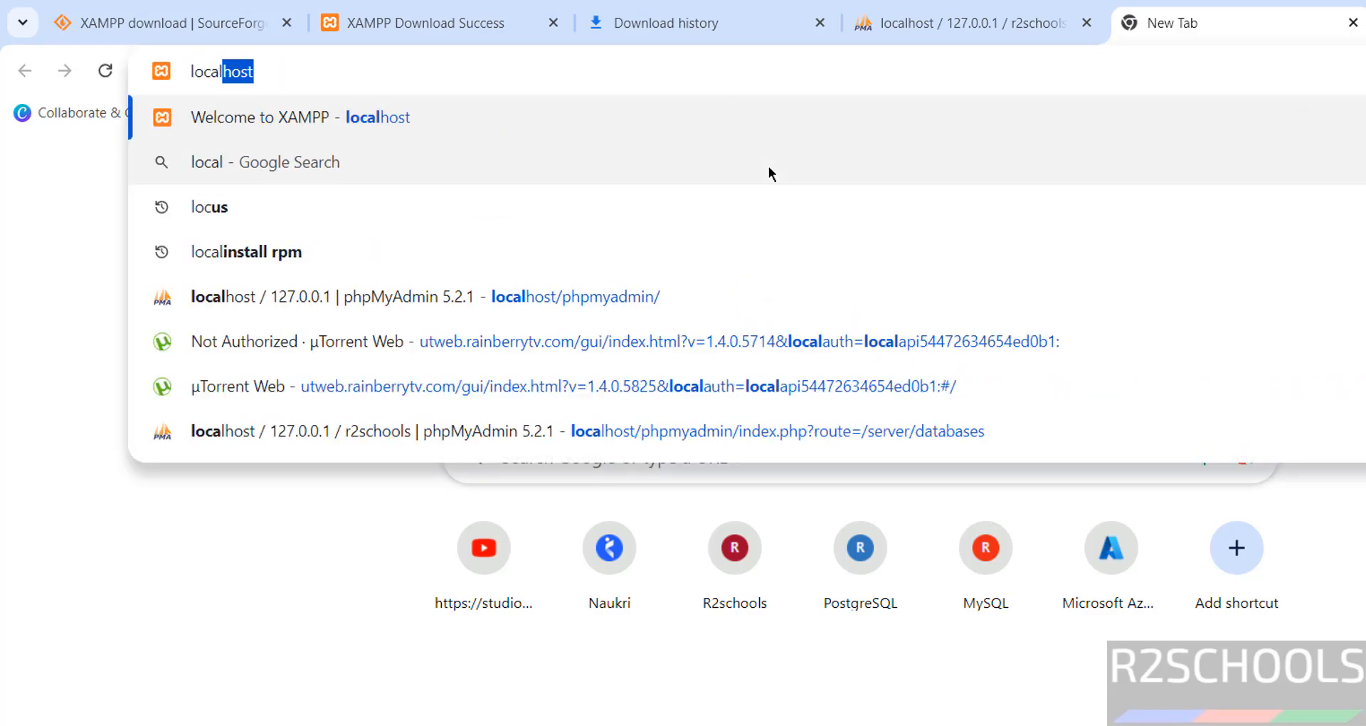
{"action": "type", "text": "host/"}
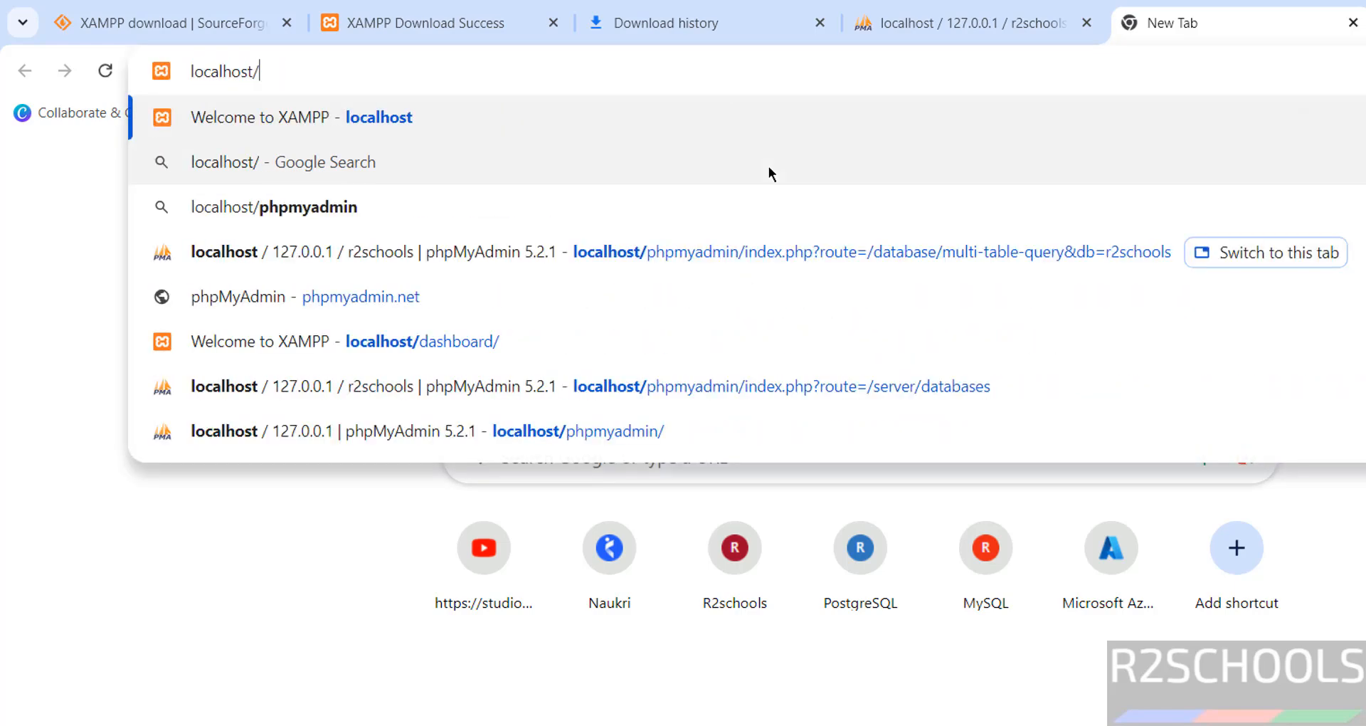
{"action": "type", "text": "hellow"}
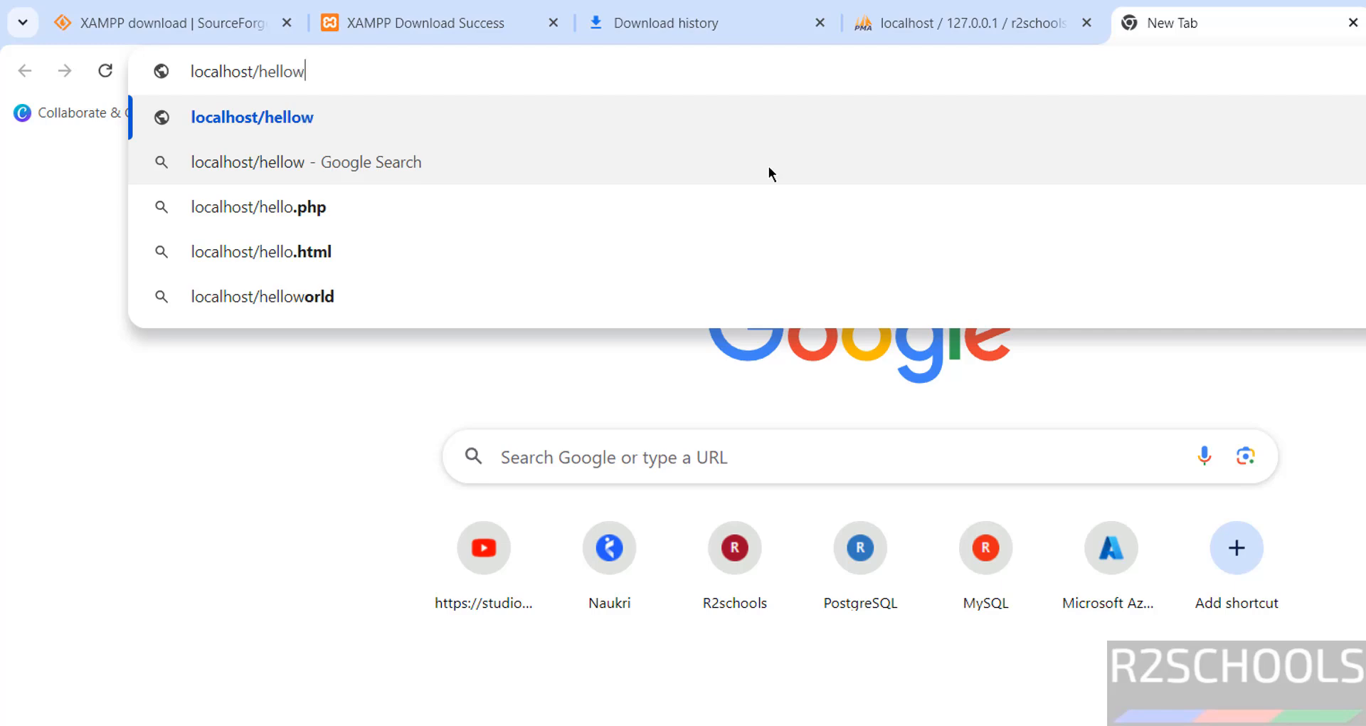
{"action": "type", "text": "orld.ph"}
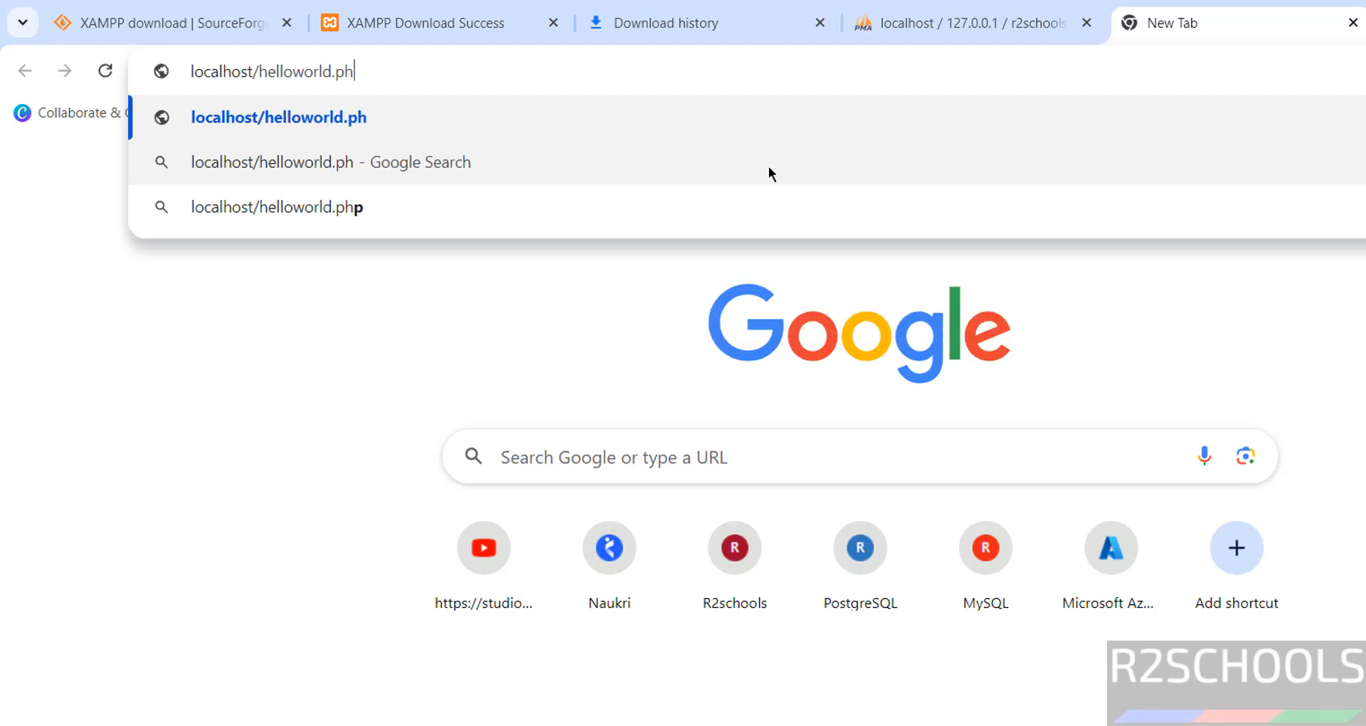
{"action": "type", "text": "p"}
{"action": "key", "text": "Return"}
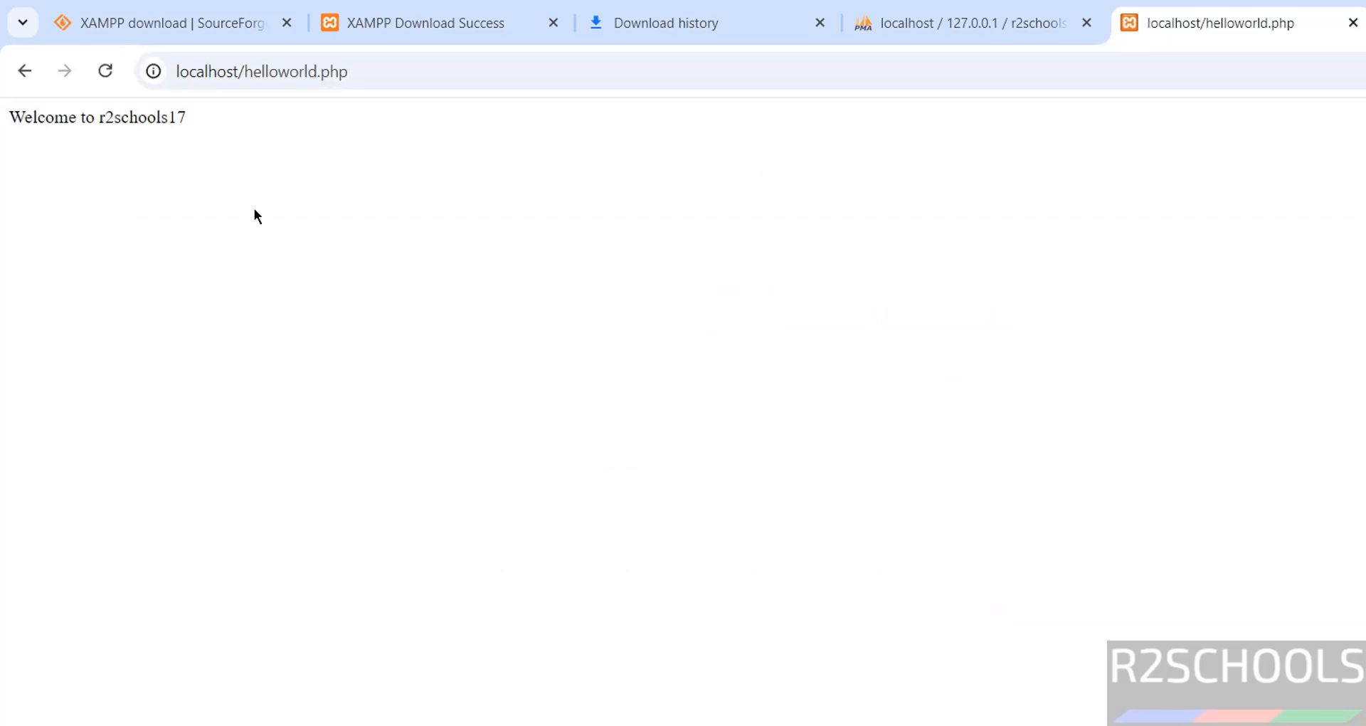
Compare the output of the helloworld.php page in Chrome with its source code in Visual Studio Code
{"action": "key", "text": "alt+Tab"}
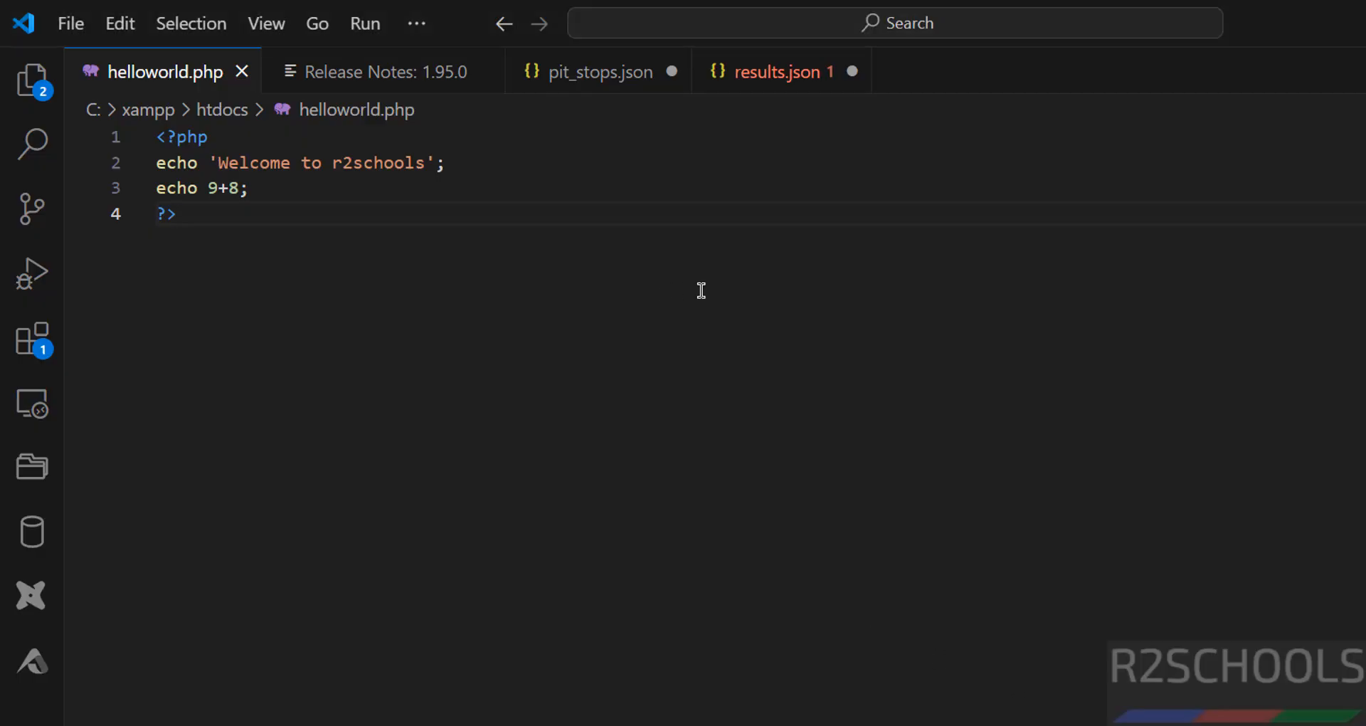
{"action": "key", "text": "alt+Tab"}
{"action": "key", "text": "ctrl+a"}
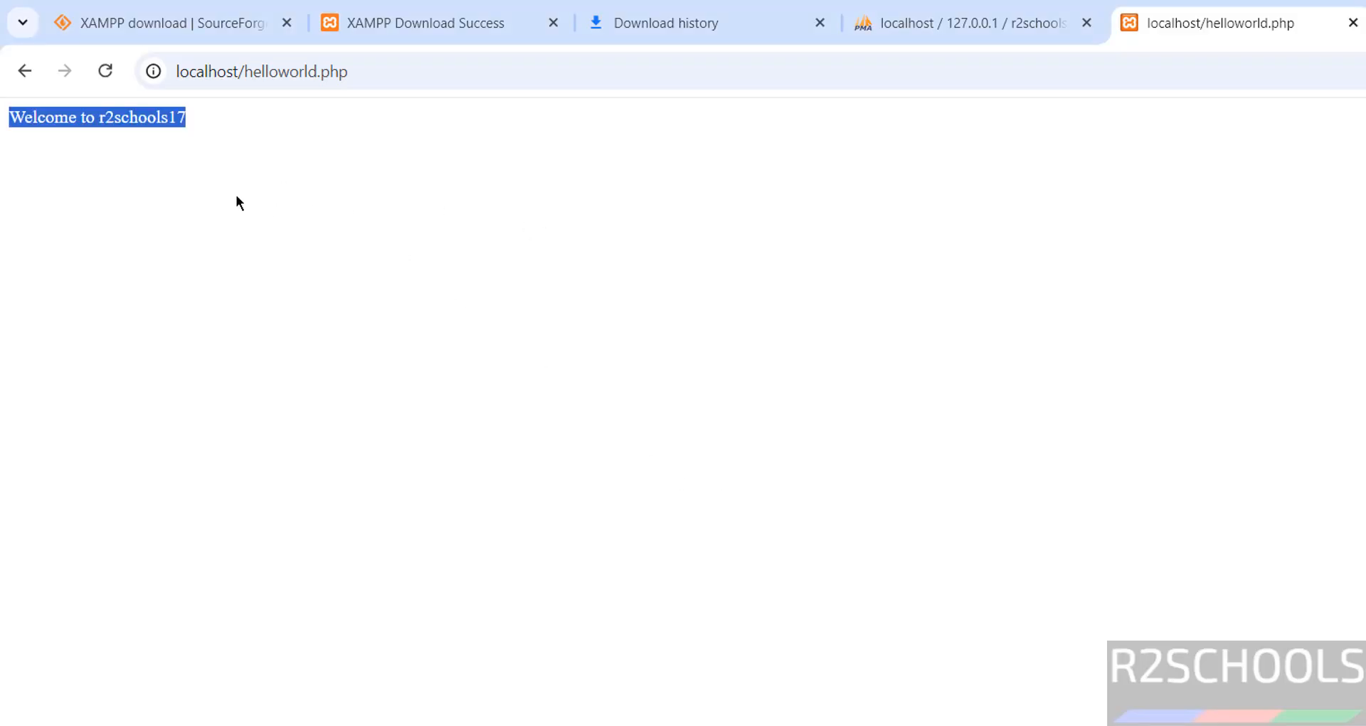
{"action": "left_click_drag", "start_coordinate": [171, 121], "coordinate": [363, 147]}
{"action": "left_click", "coordinate": [363, 147]}
In Visual Studio Code, insert echo "</br>"; between the two echo lines, save helloworld.php, and reload its page in Chrome
{"action": "key", "text": "alt+Tab"}
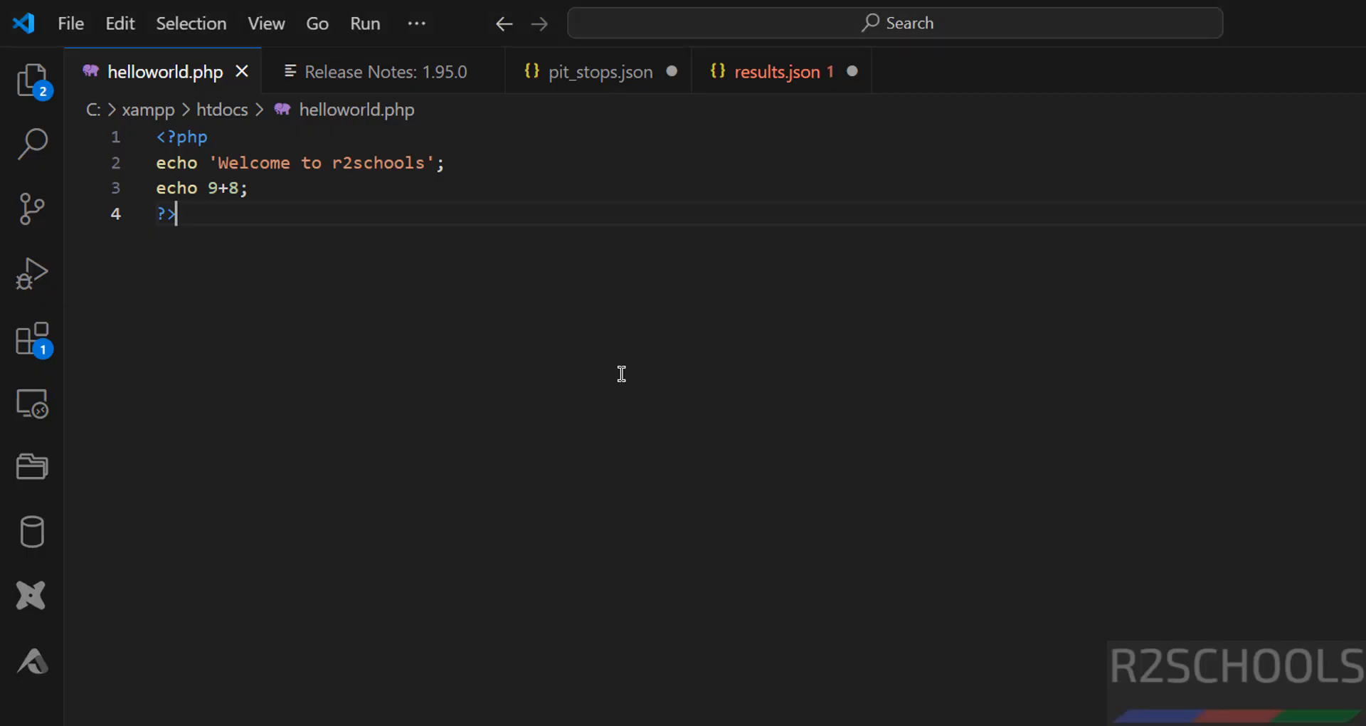
{"action": "left_click", "coordinate": [487, 148]}
{"action": "left_click", "coordinate": [486, 160]}
{"action": "key", "text": "Return"}
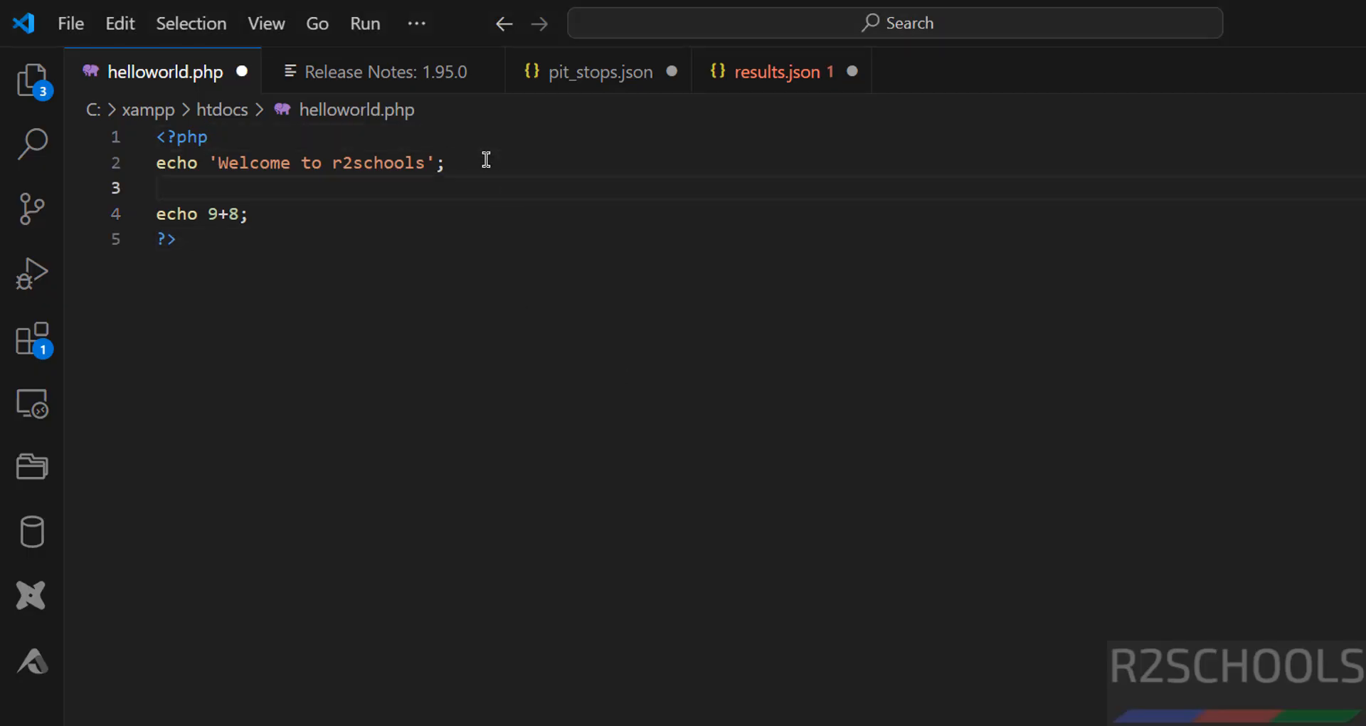
{"action": "type", "text": "echo \"</br>\";"}
{"action": "key", "text": "ctrl+s"}
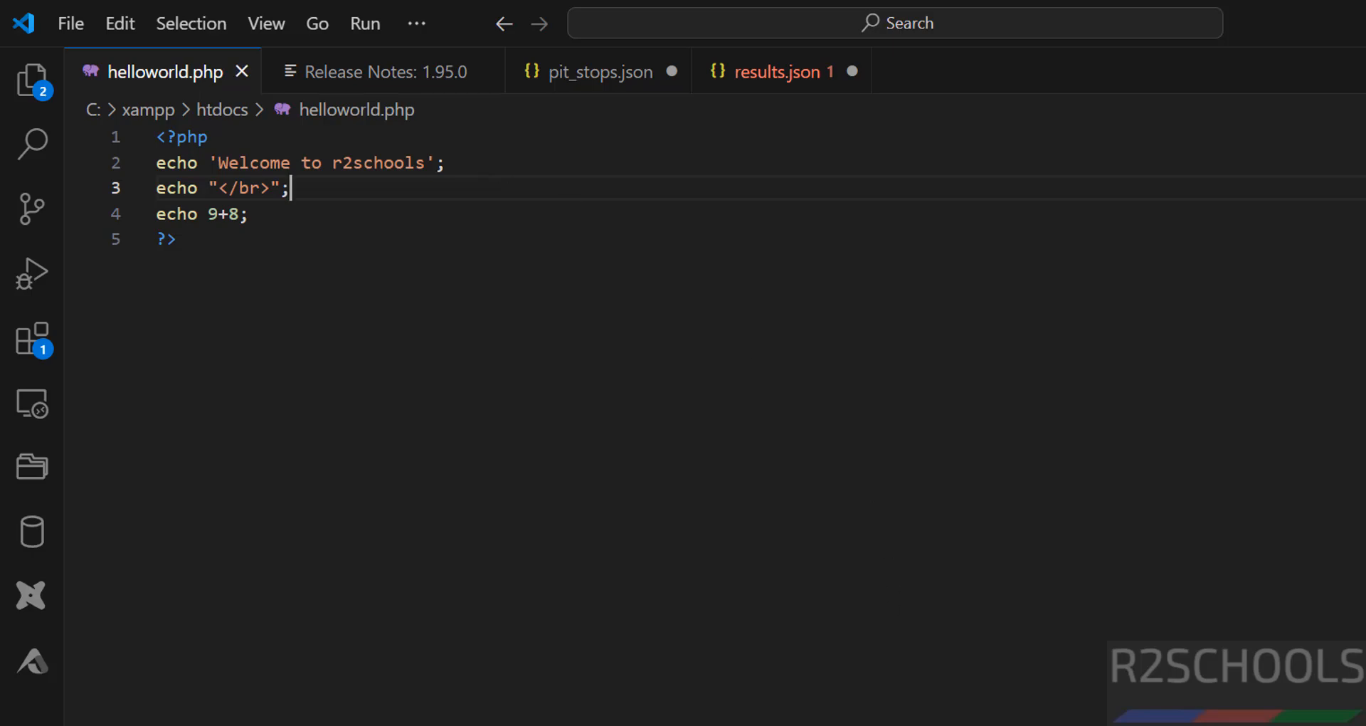
{"action": "key", "text": "alt+Tab"}
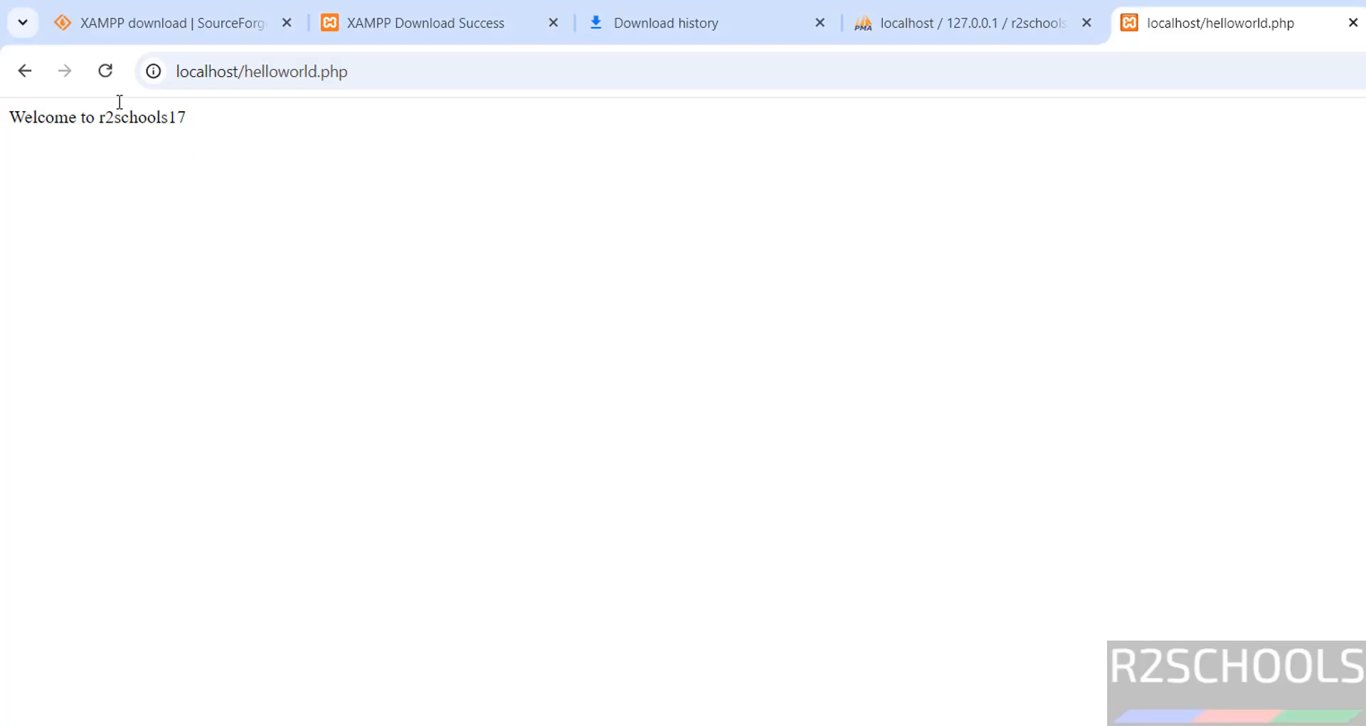
{"action": "left_click", "coordinate": [106, 77]}
Stop the Apache module in the XAMPP Control Panel and reload localhost/helloworld.php in Chrome
{"action": "key", "text": "alt+Tab"}
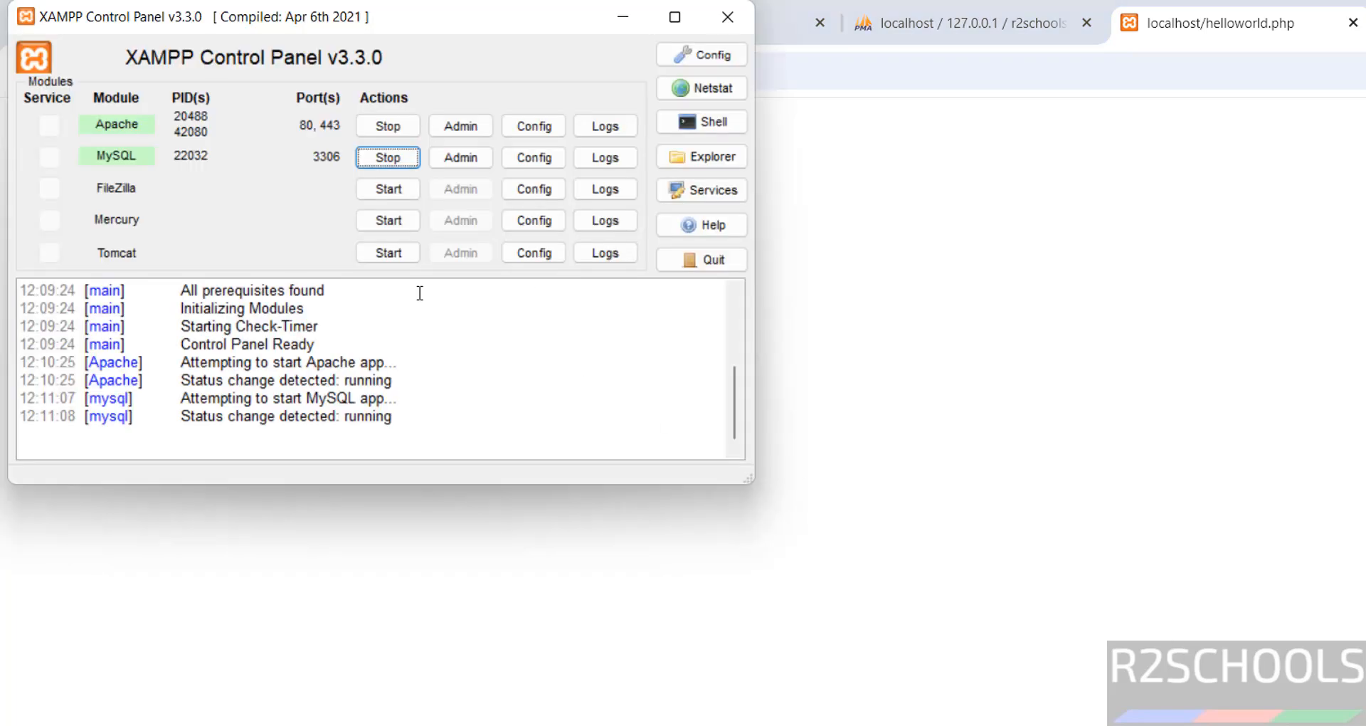
{"action": "left_click", "coordinate": [389, 126]}
{"action": "left_click", "coordinate": [1044, 256]}
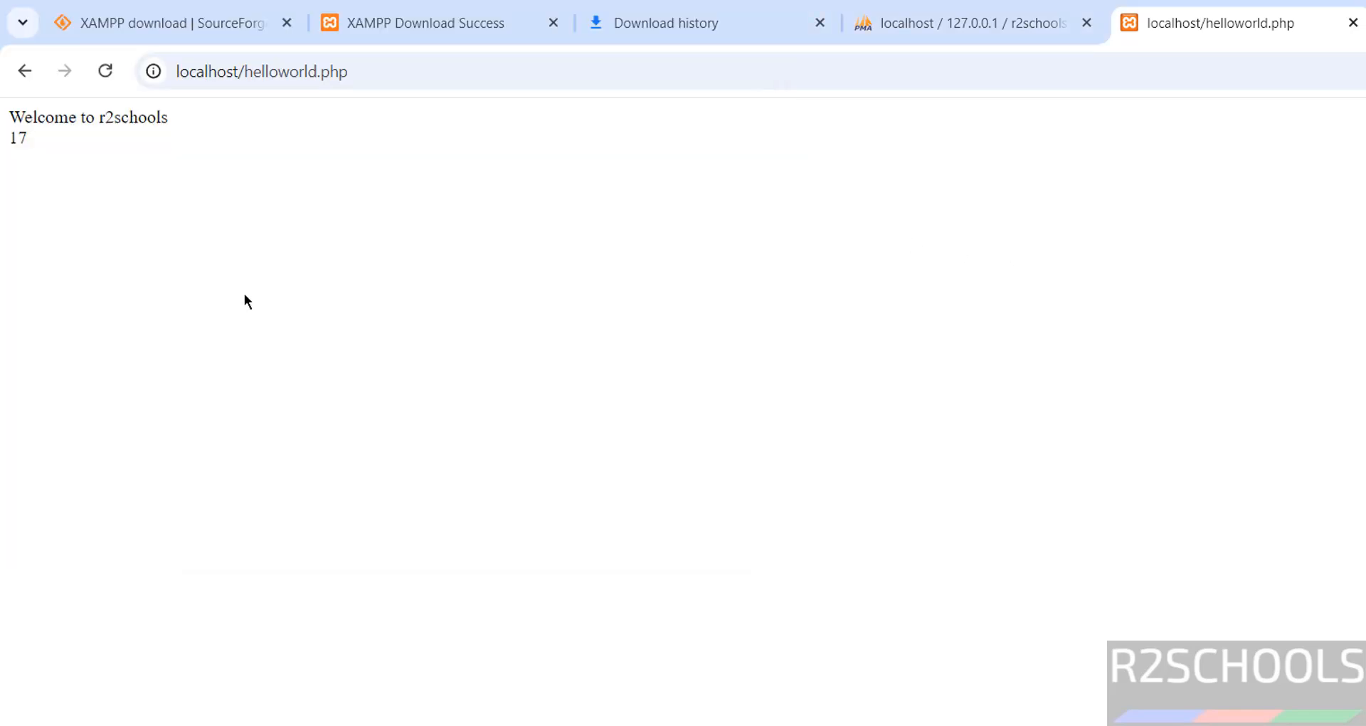
{"action": "left_click", "coordinate": [105, 71]}
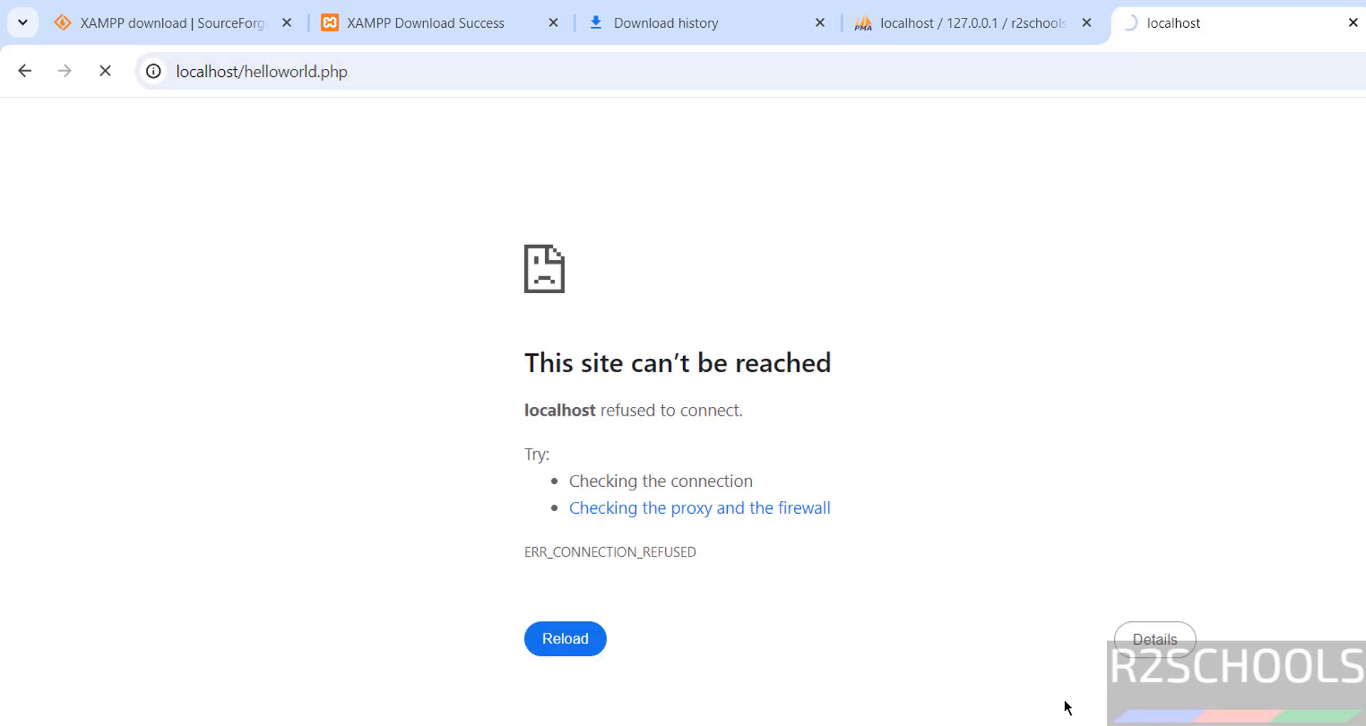
Start the Apache module again in the XAMPP Control Panel and return to the localhost/helloworld.php page in Chrome
{"action": "key", "text": "alt+Tab"}
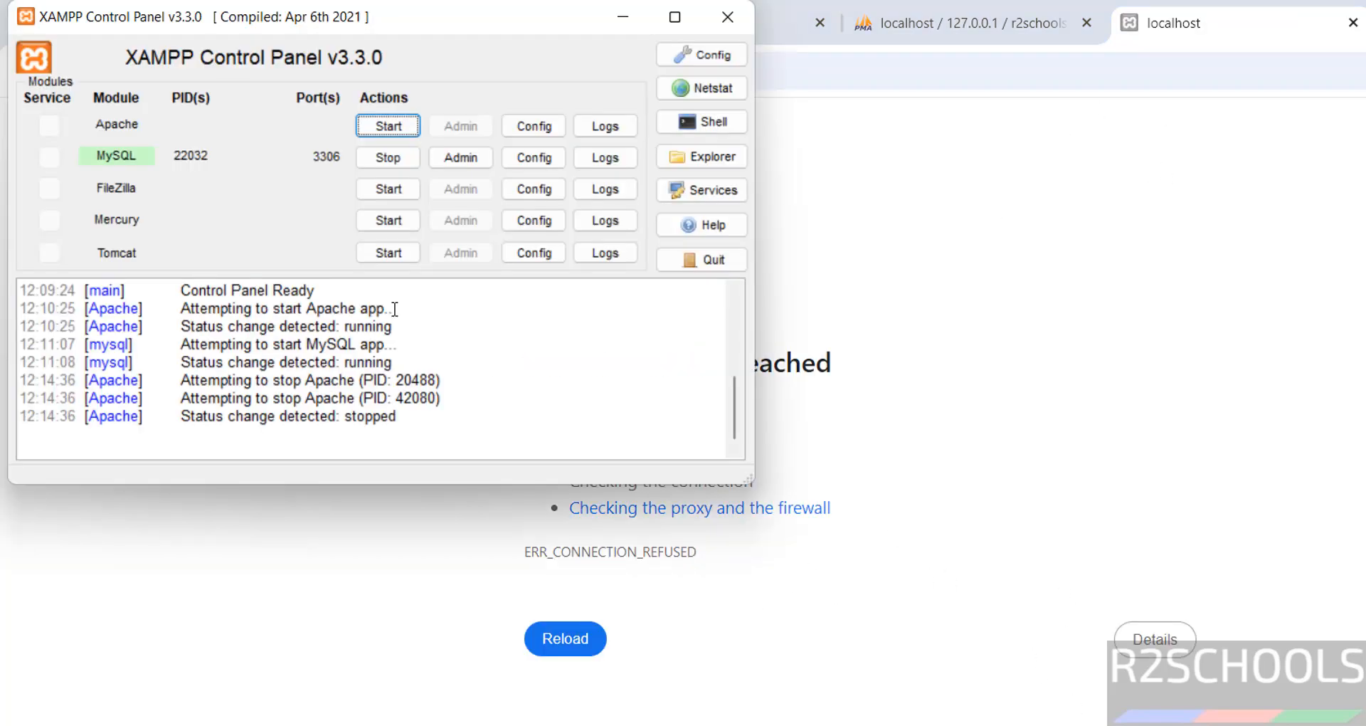
{"action": "left_click", "coordinate": [363, 132]}
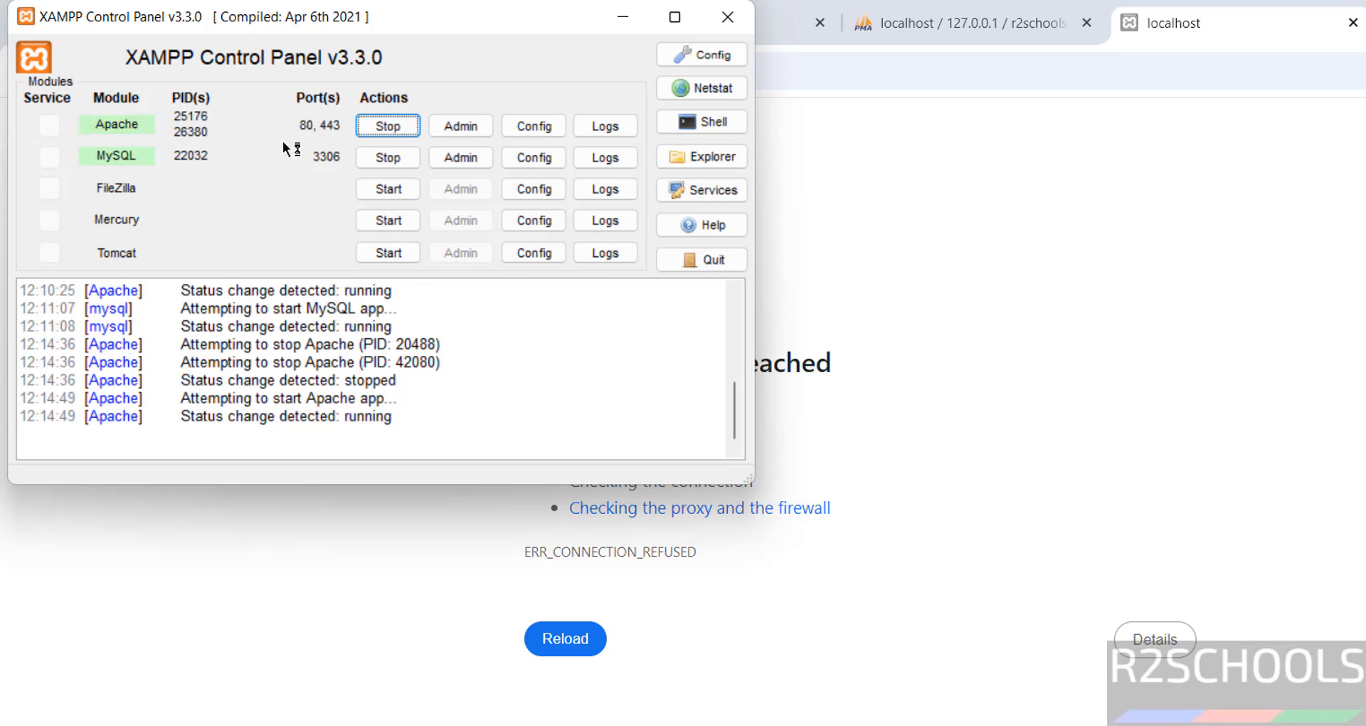
{"action": "left_click", "coordinate": [979, 277]}
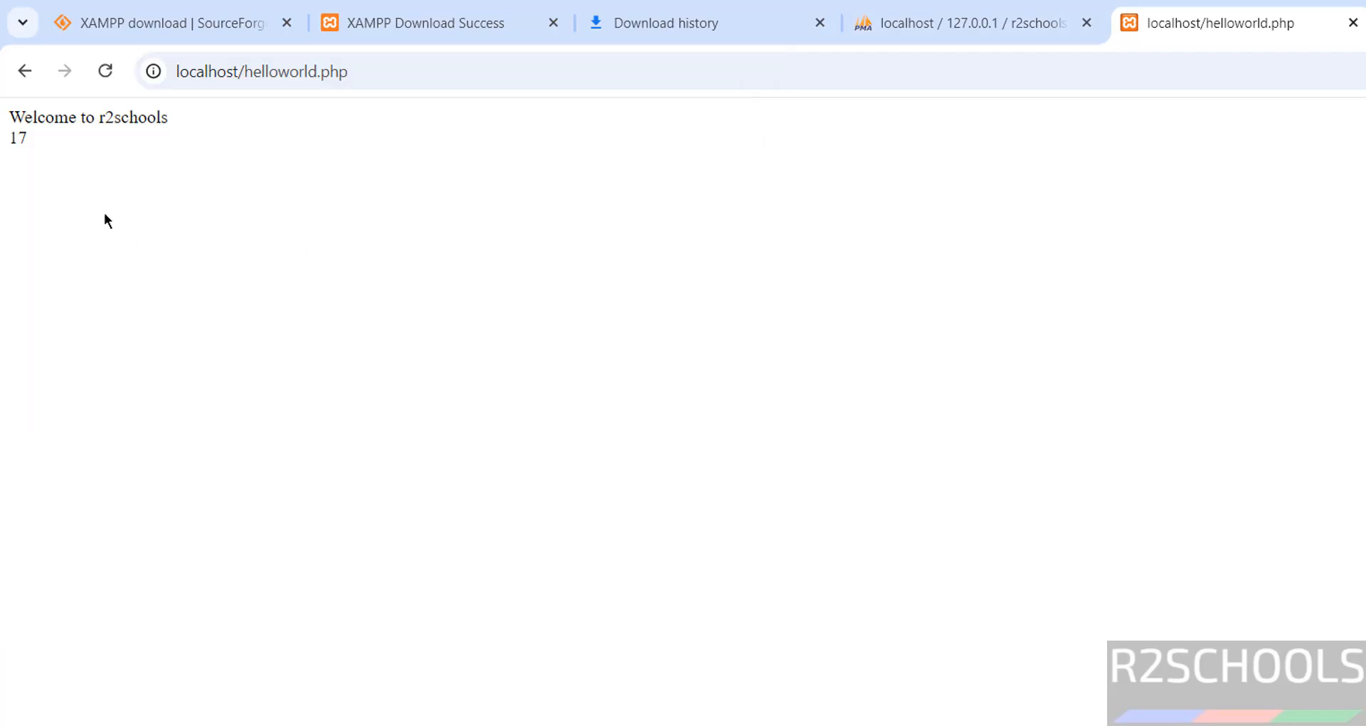